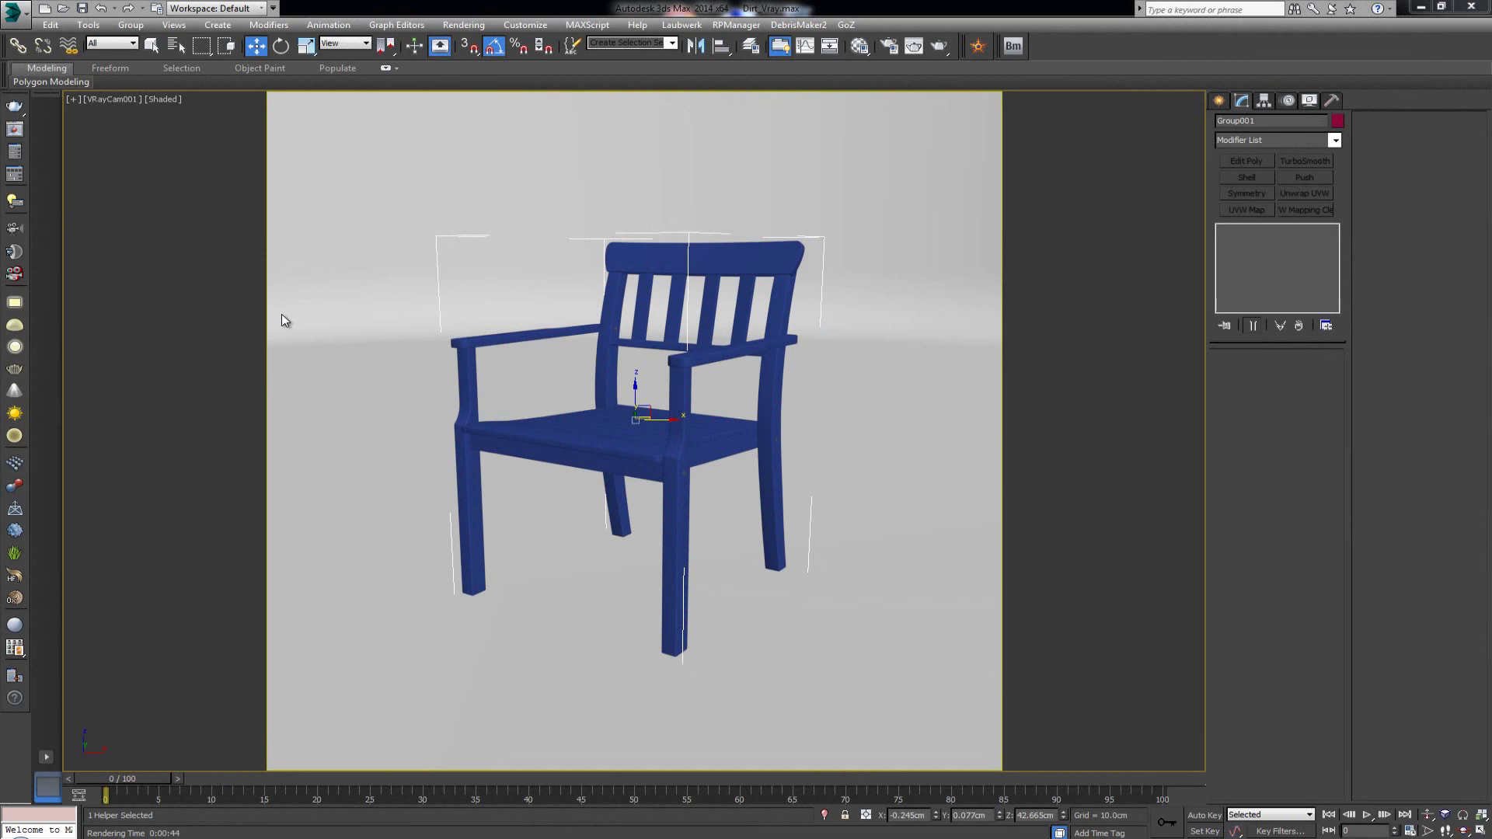
Step: Select the chair's seat and show the last render in the V-Ray frame buffer beside the viewport
{"action": "left_click", "coordinate": [624, 449]}
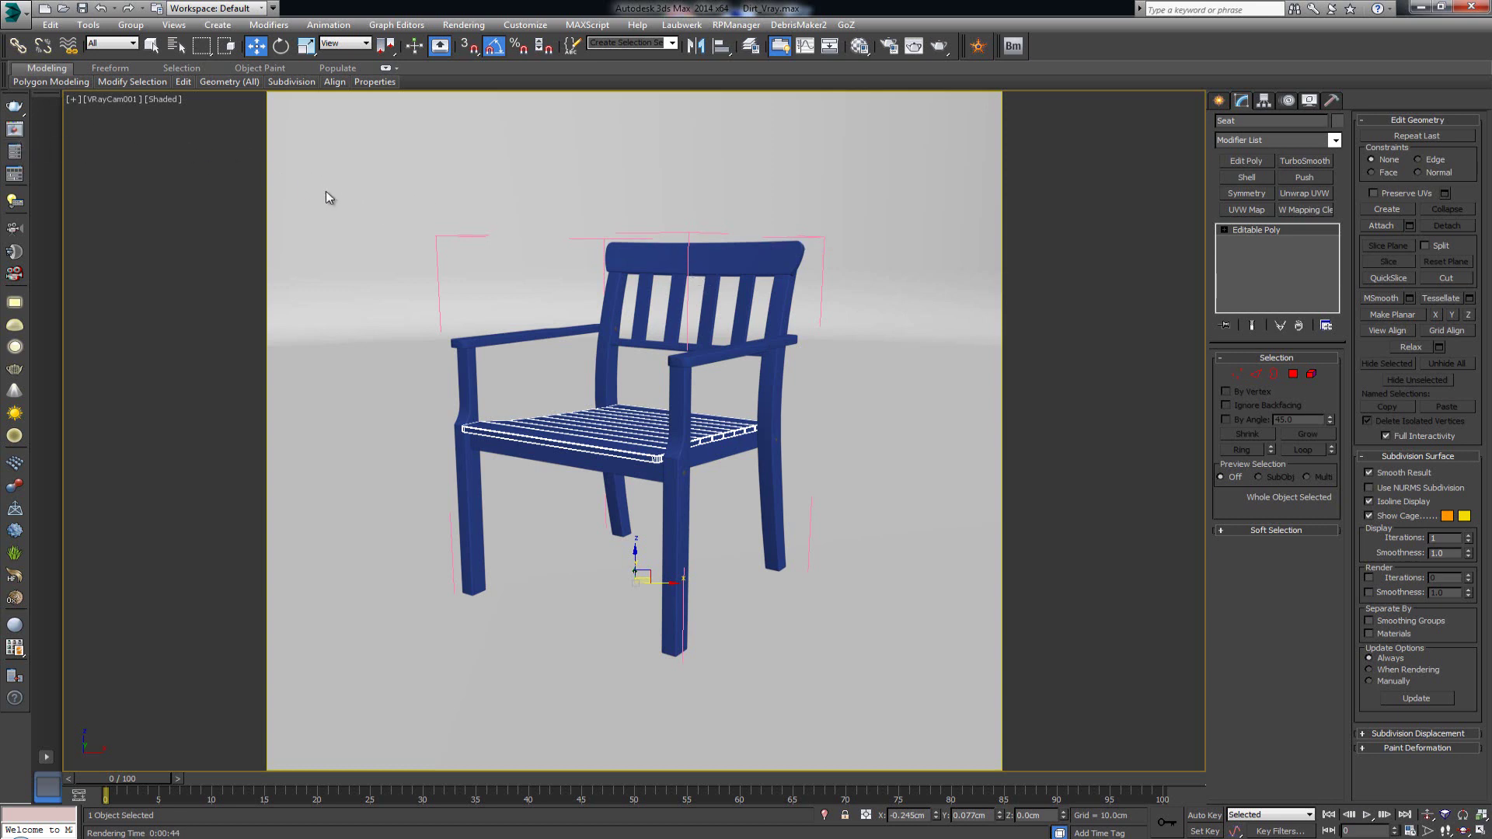
{"action": "left_click", "coordinate": [14, 129]}
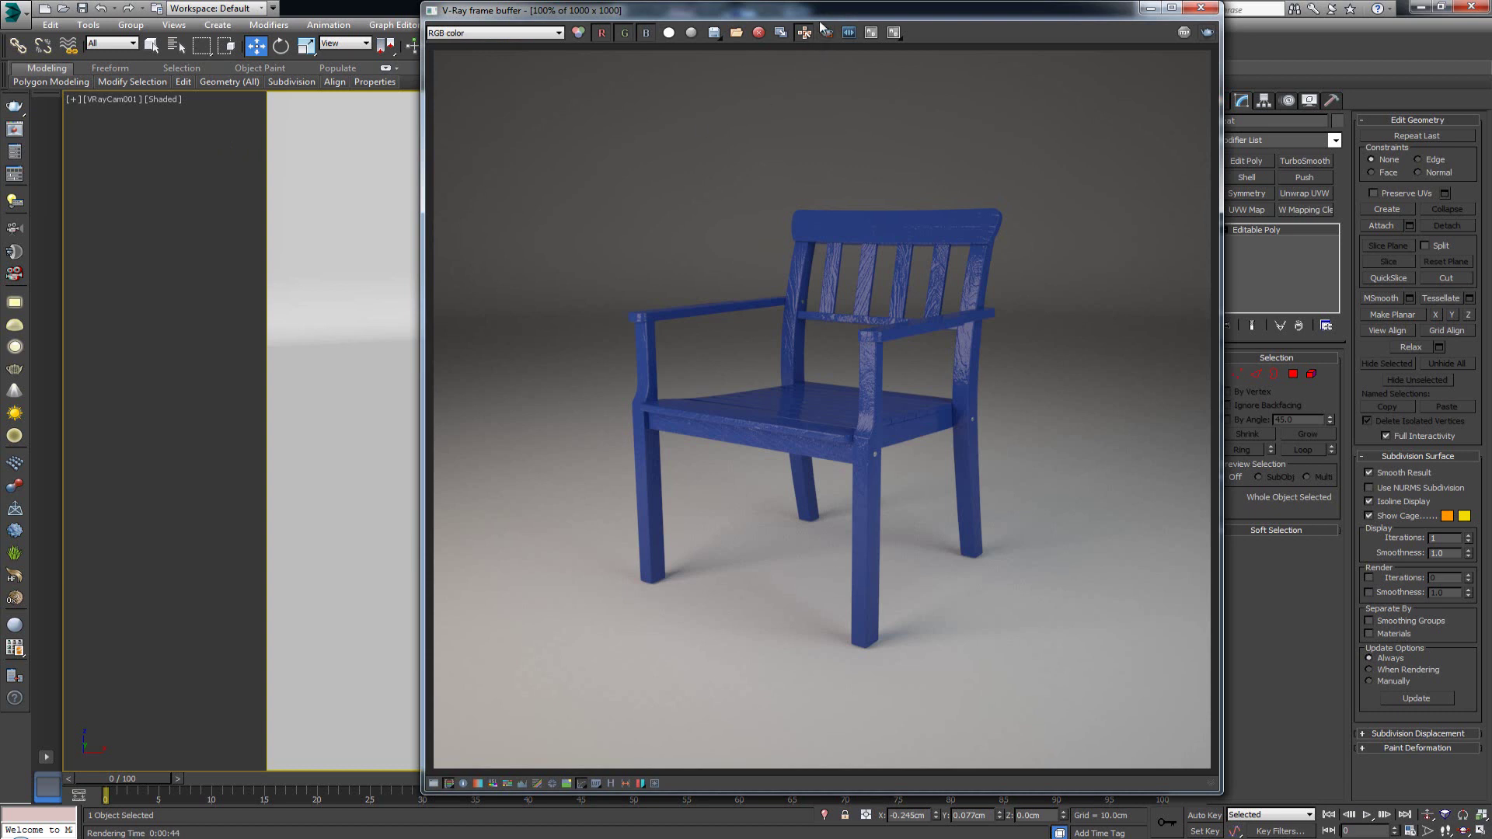
{"action": "left_click_drag", "start_coordinate": [823, 22], "coordinate": [928, 24]}
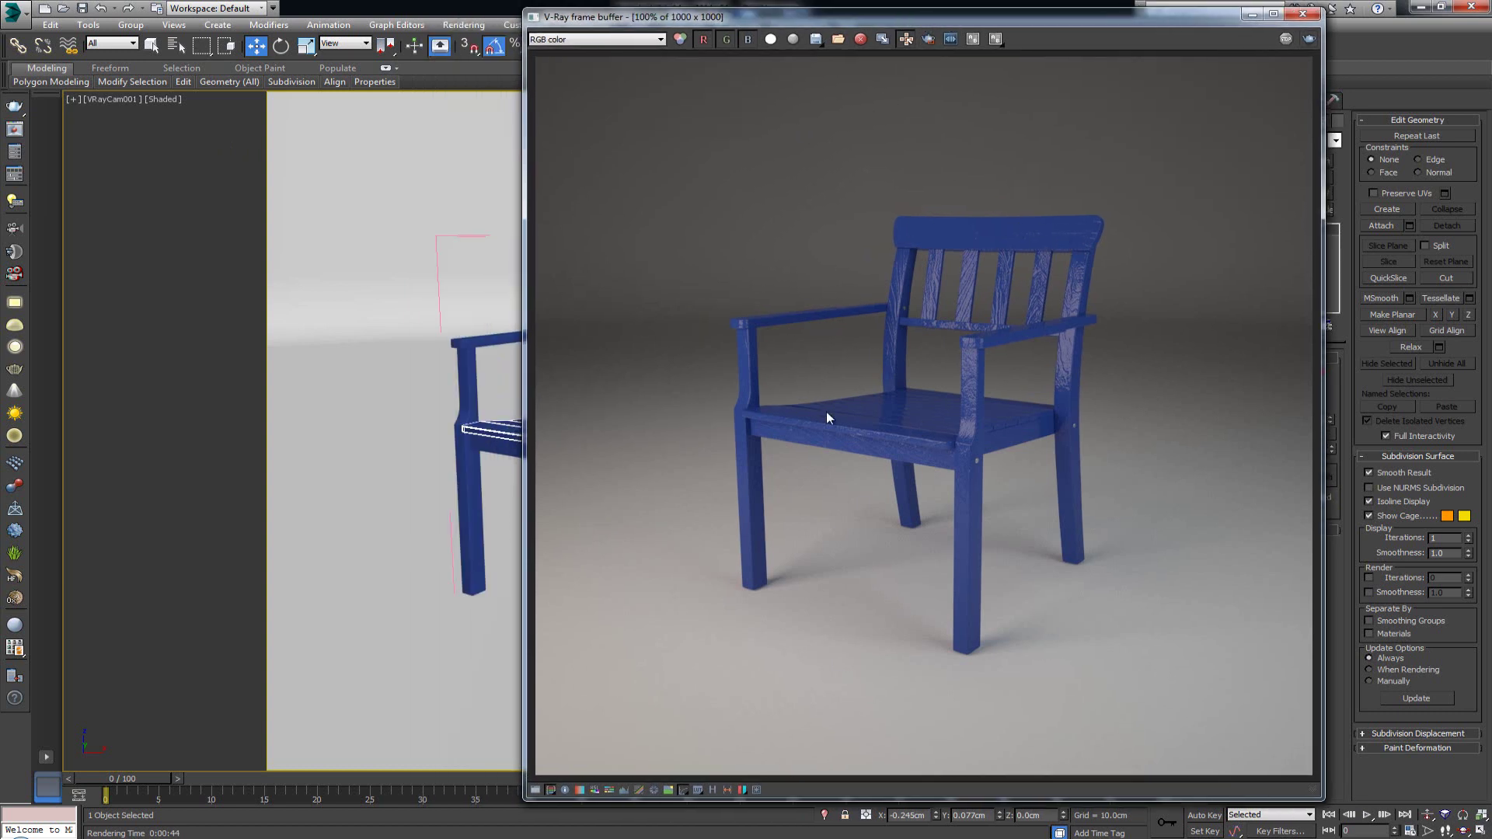
Step: Open the Chair_Model material's bump map and view its Wood_Texture_BW image
{"action": "key", "text": "m"}
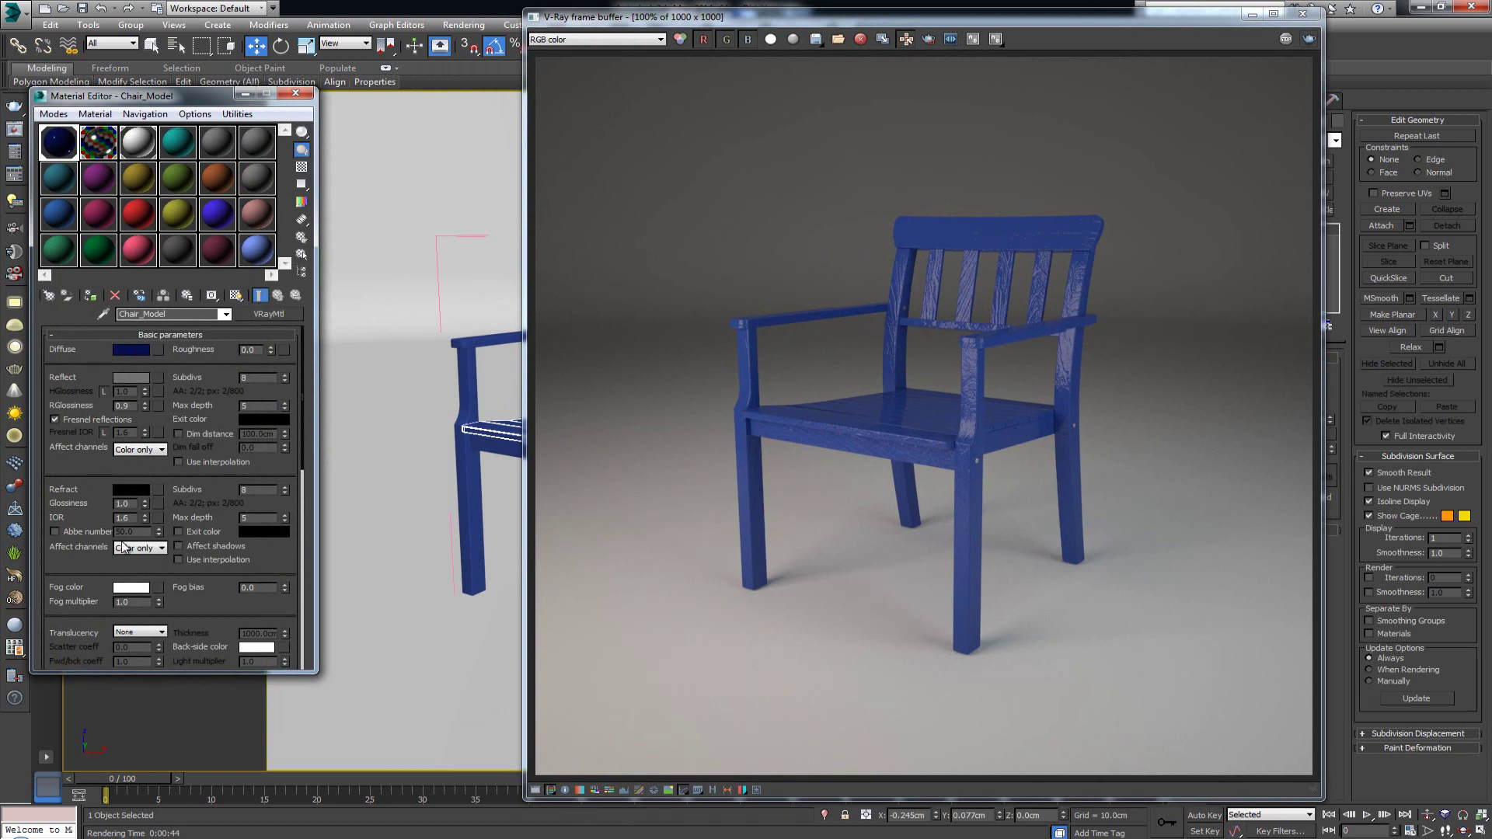
{"action": "scroll", "coordinate": [109, 576], "scroll_direction": "down", "scroll_amount": 10}
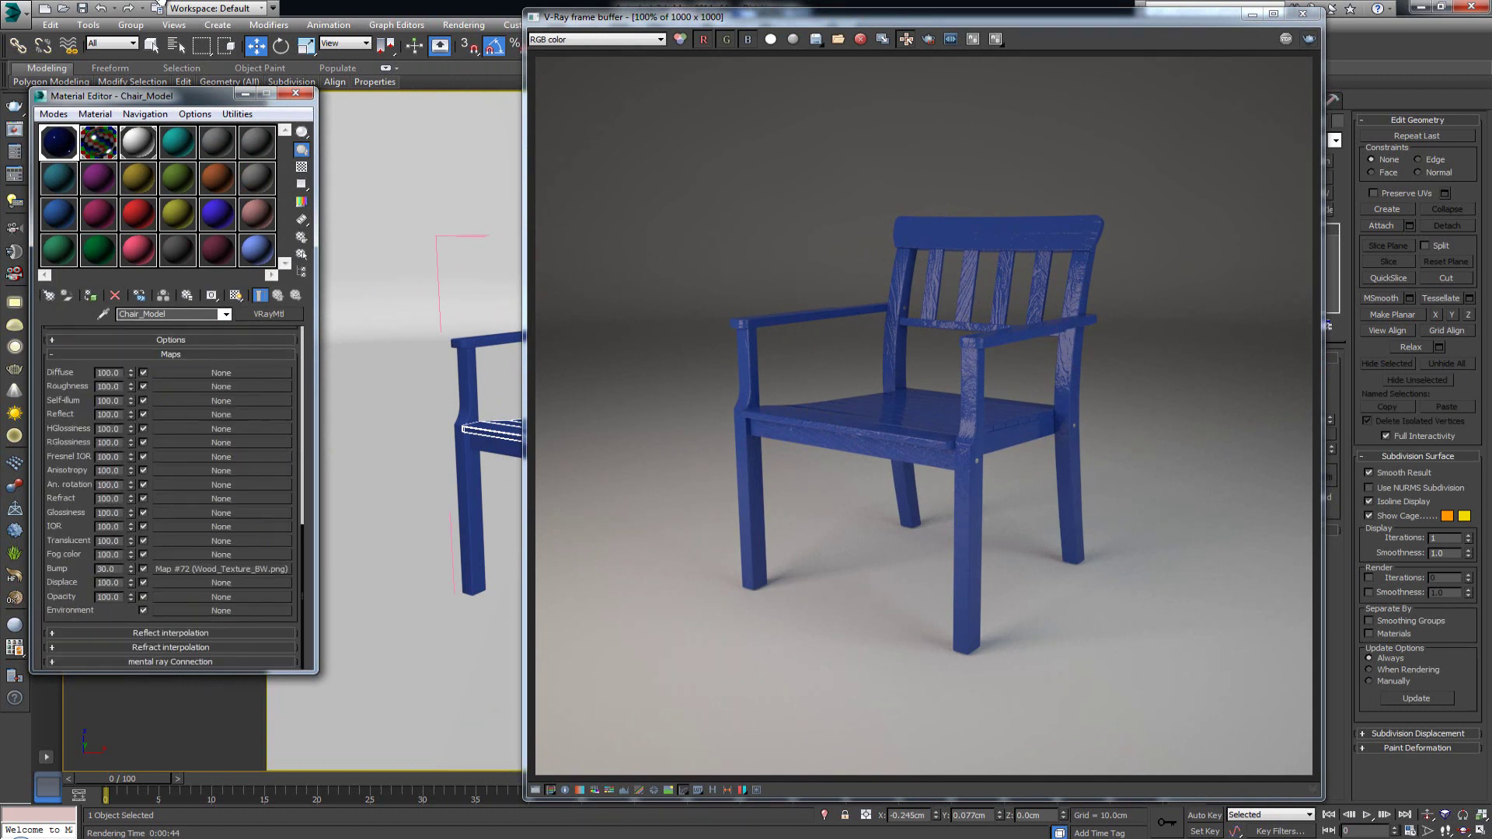
{"action": "left_click", "coordinate": [216, 568]}
{"action": "left_click", "coordinate": [254, 548]}
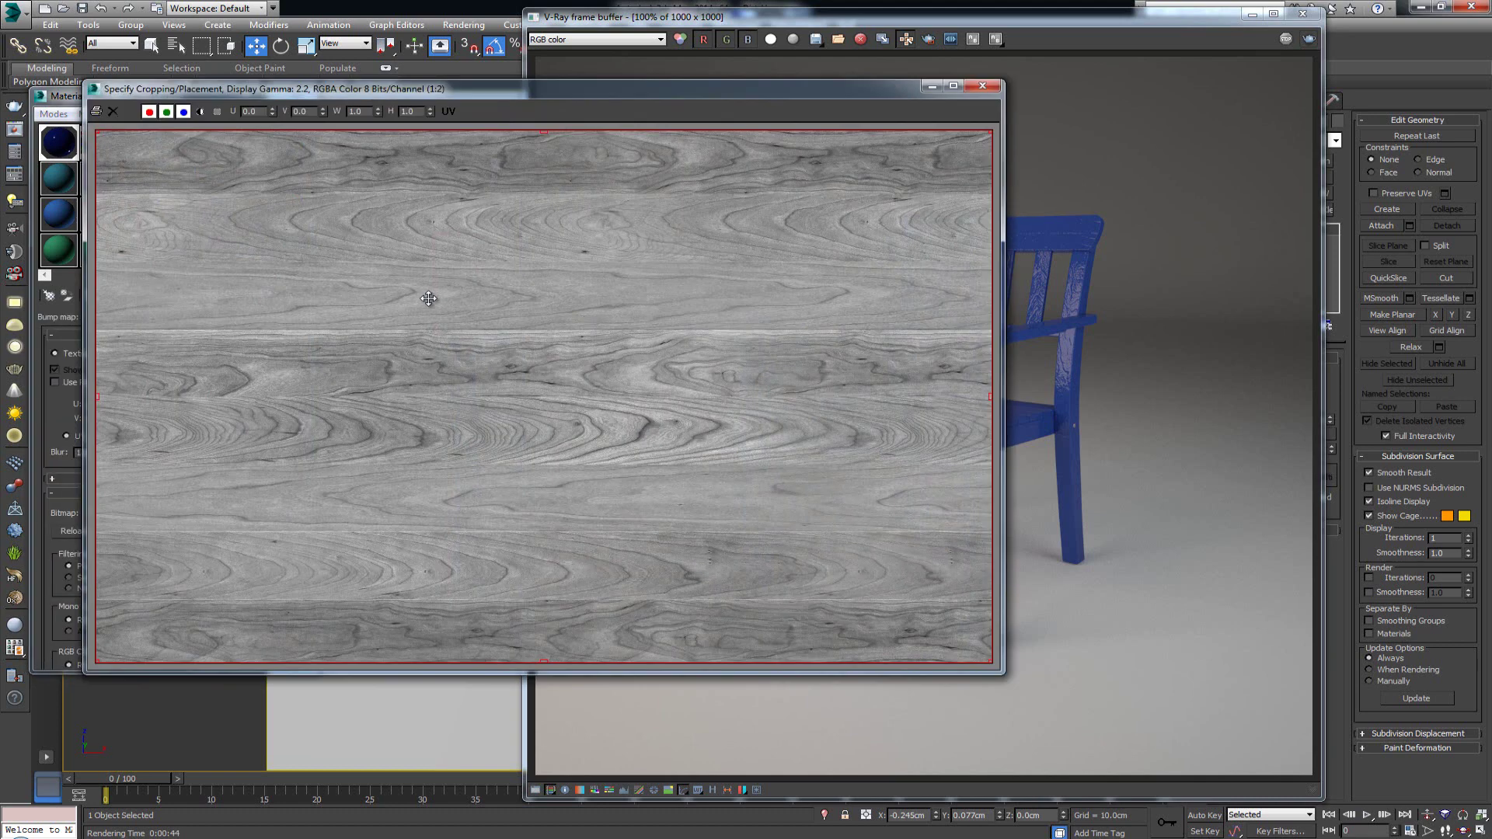
{"action": "left_click", "coordinate": [980, 88]}
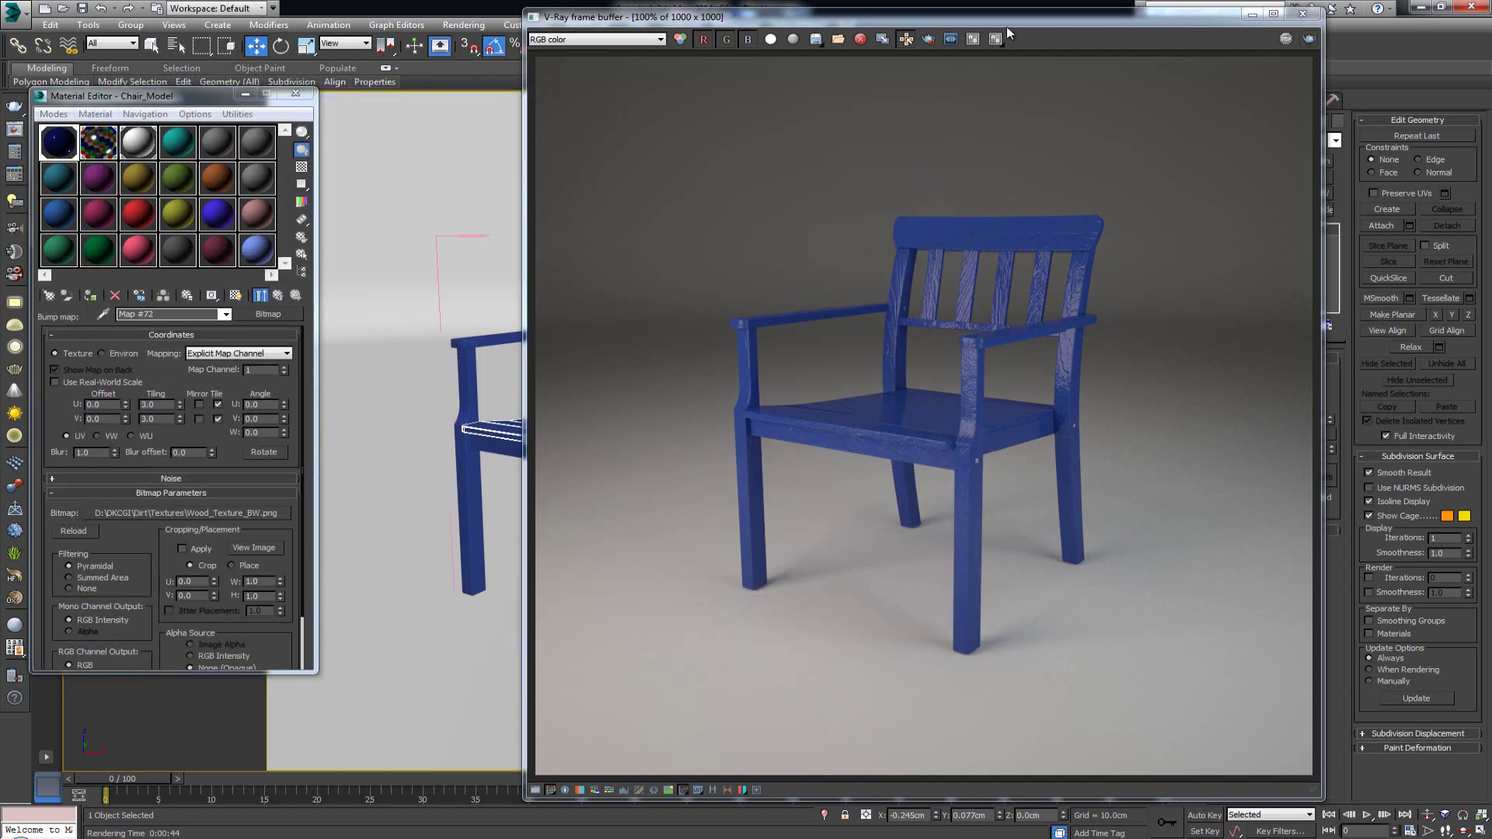
{"action": "left_click_drag", "start_coordinate": [1005, 23], "coordinate": [927, 21]}
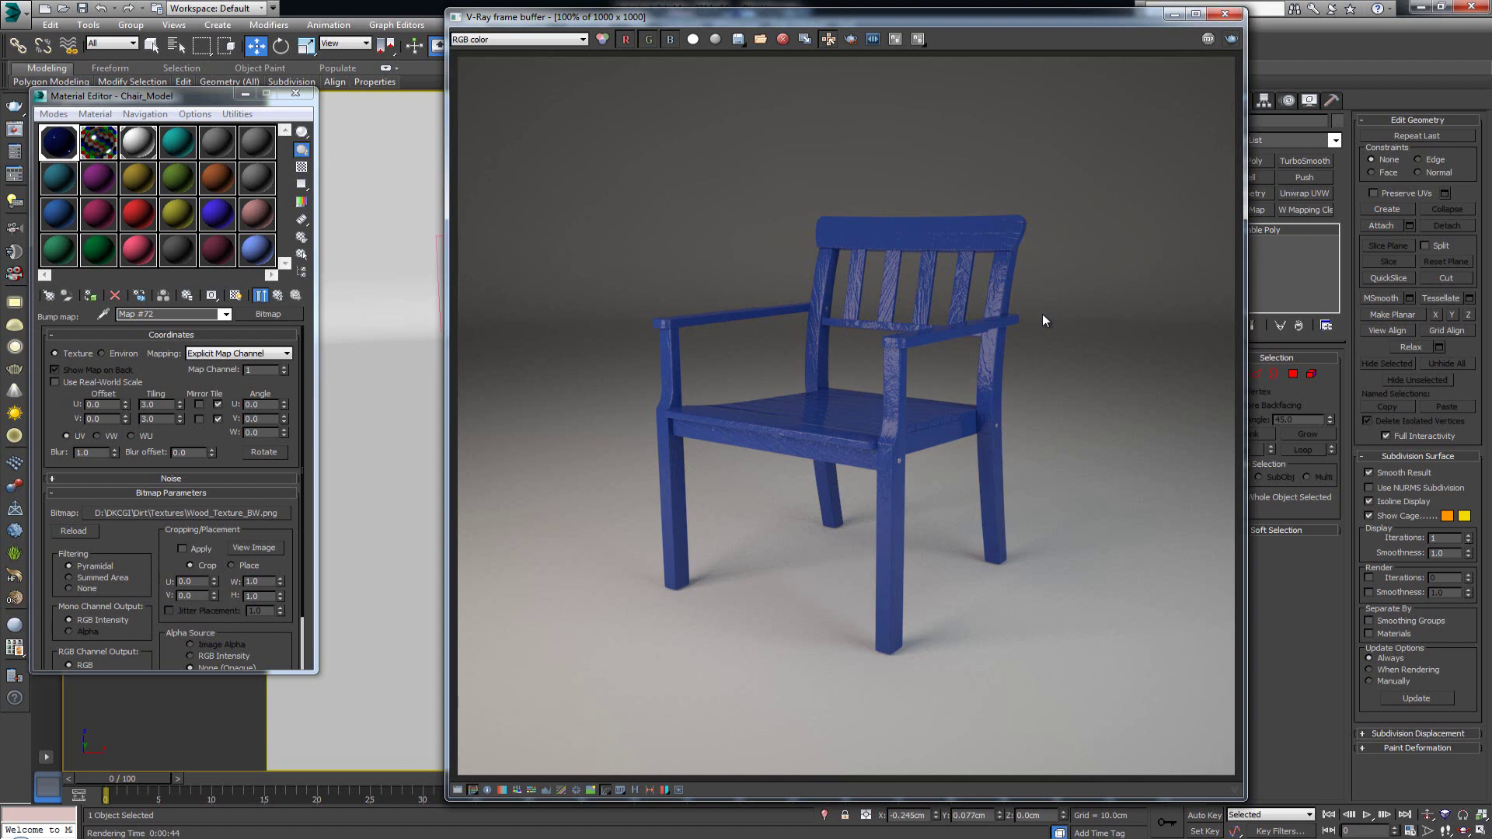
Step: Assign a VRayDirt map to the Diffuse slot of the Chair_Model material
{"action": "left_click", "coordinate": [280, 298]}
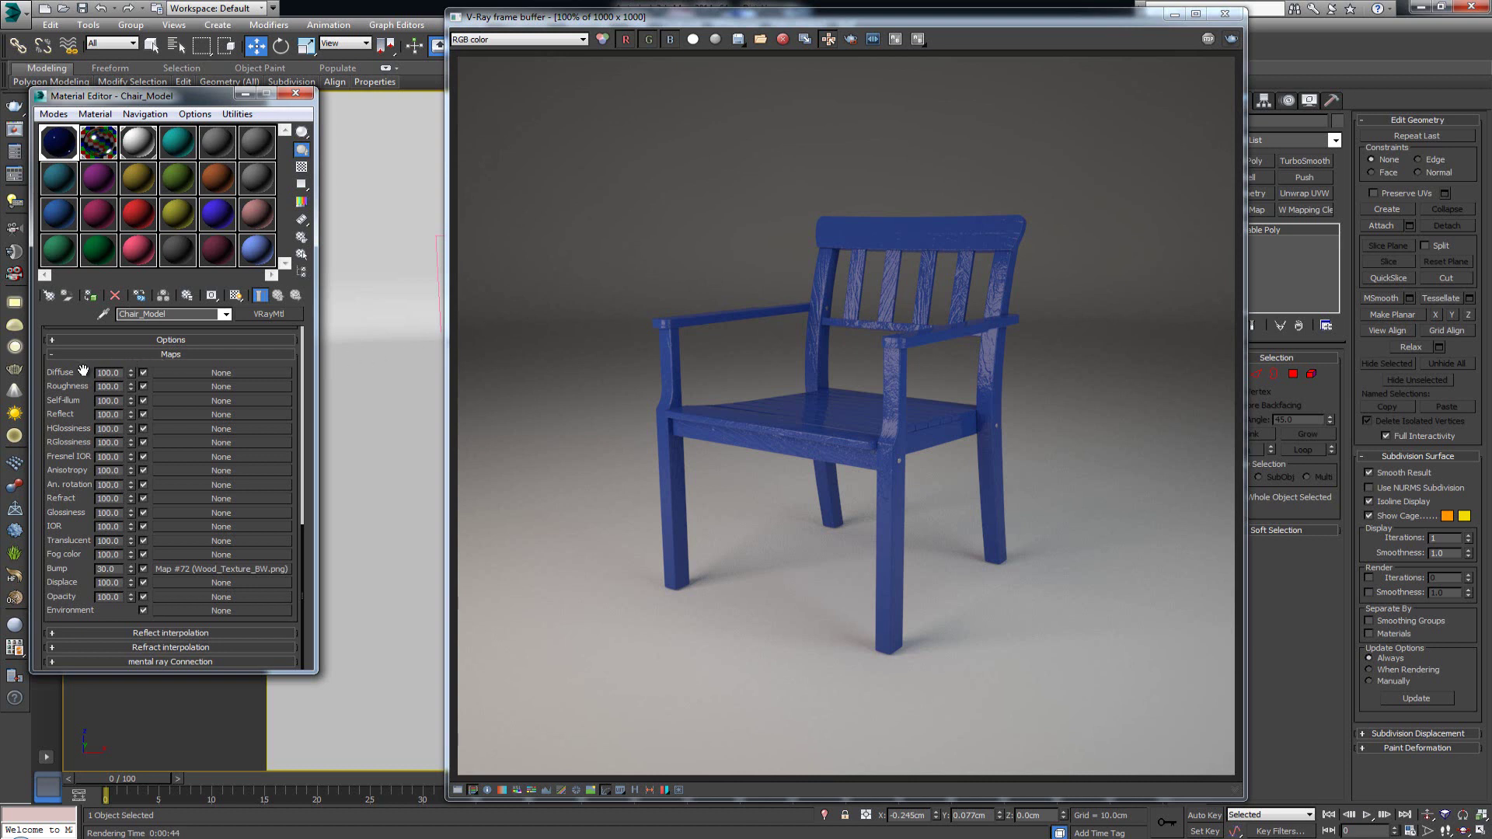
{"action": "left_click_drag", "start_coordinate": [50, 378], "coordinate": [50, 444]}
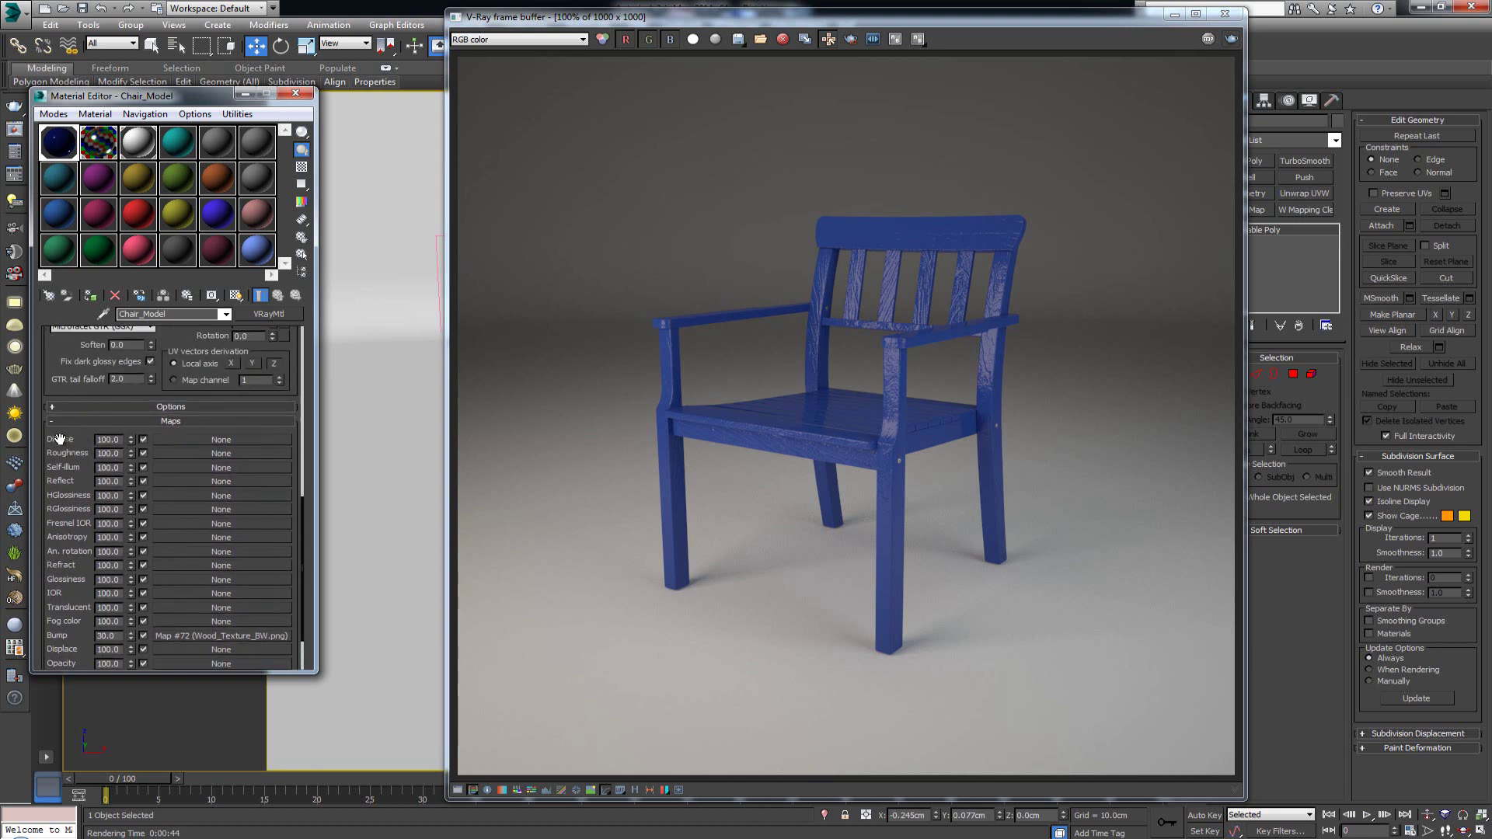
{"action": "left_click", "coordinate": [228, 440]}
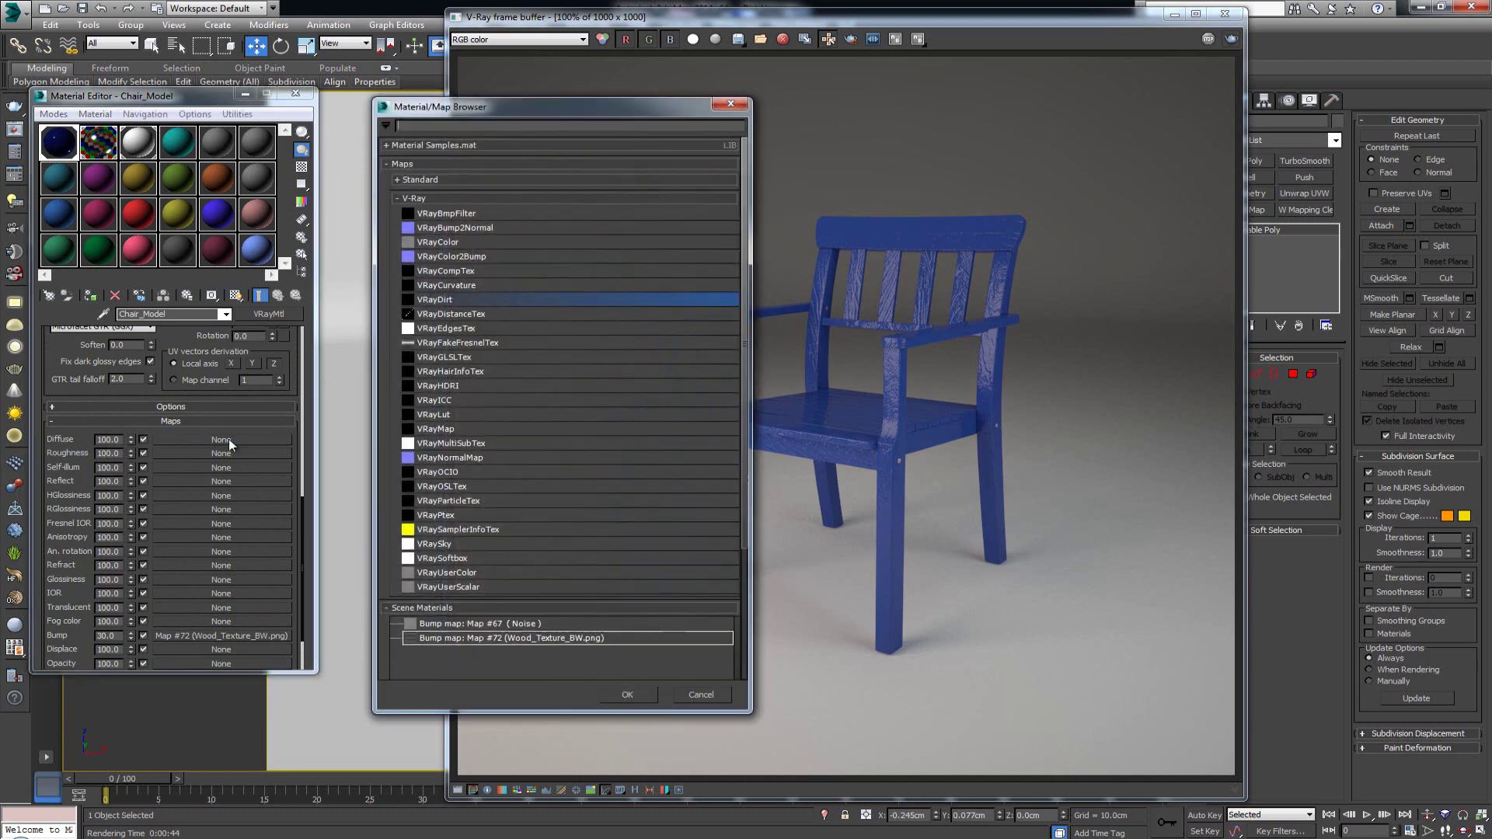
{"action": "double_click", "coordinate": [466, 301]}
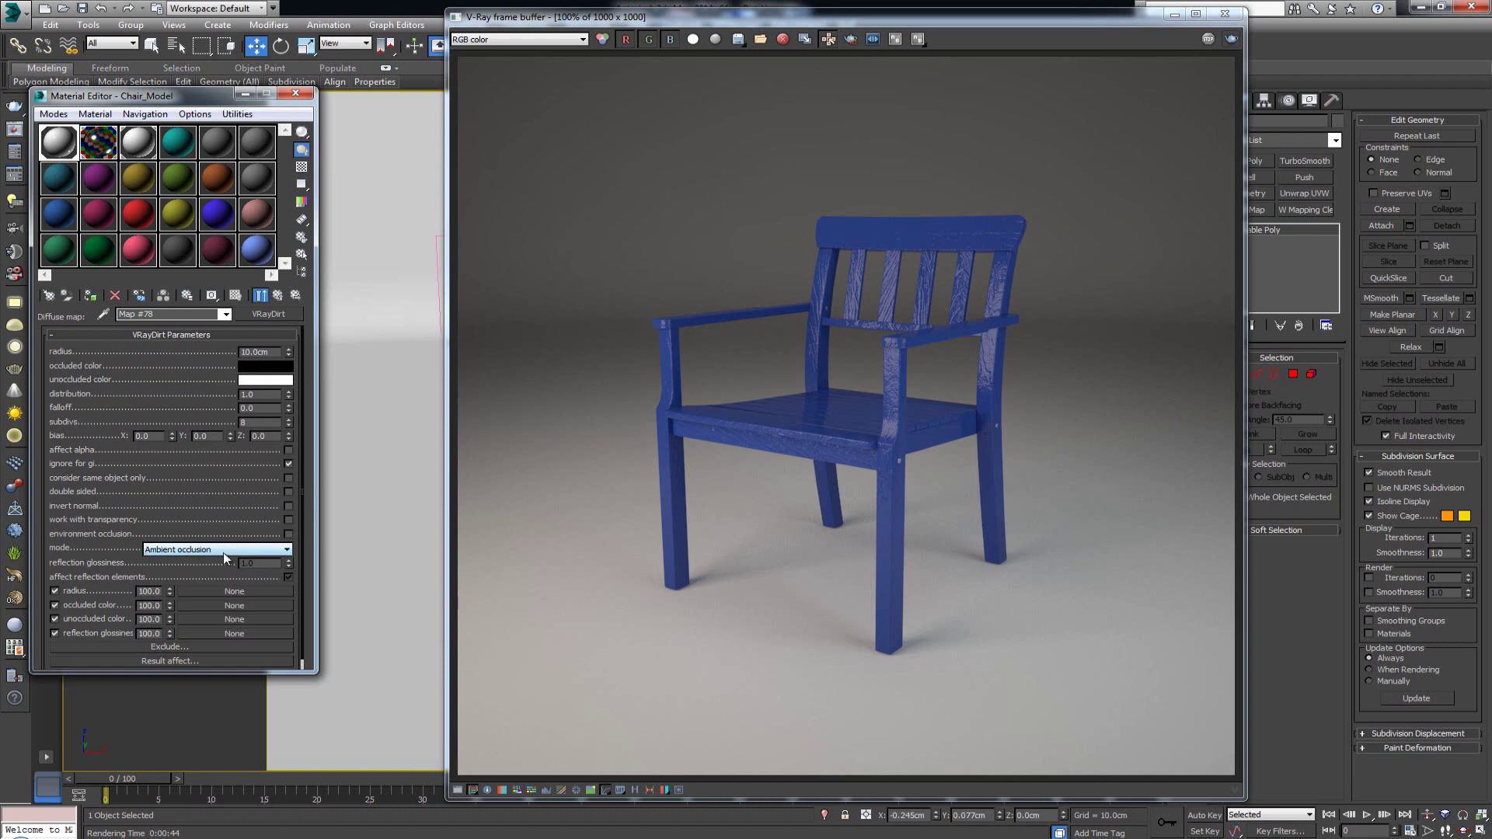
Step: Set a render region around the whole chair and render it with the VRayDirt map's default settings
{"action": "scroll", "coordinate": [673, 429], "scroll_direction": "up", "scroll_amount": 1}
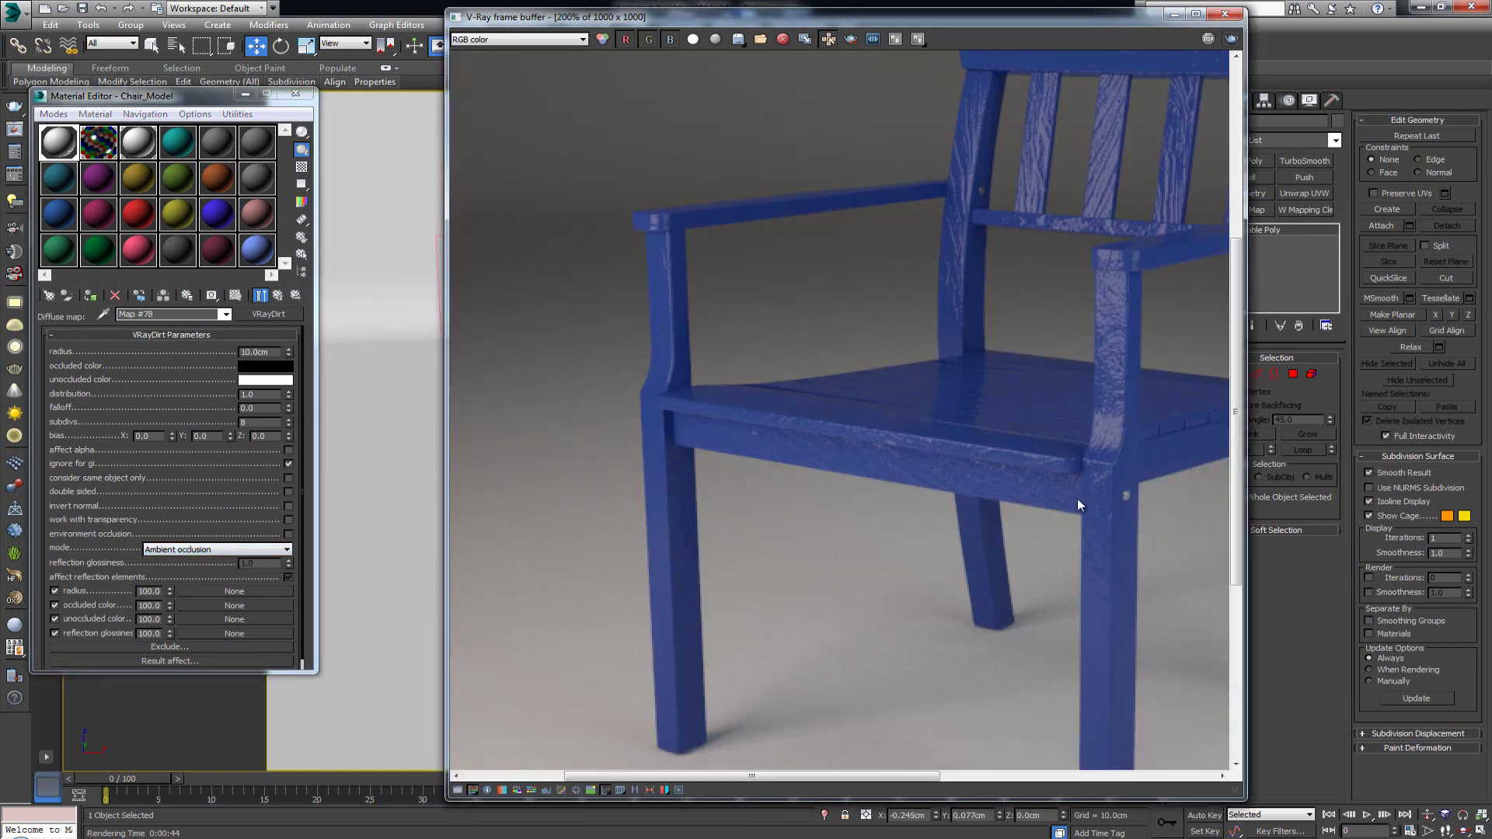
{"action": "middle_click_drag", "start_coordinate": [828, 418], "coordinate": [667, 468]}
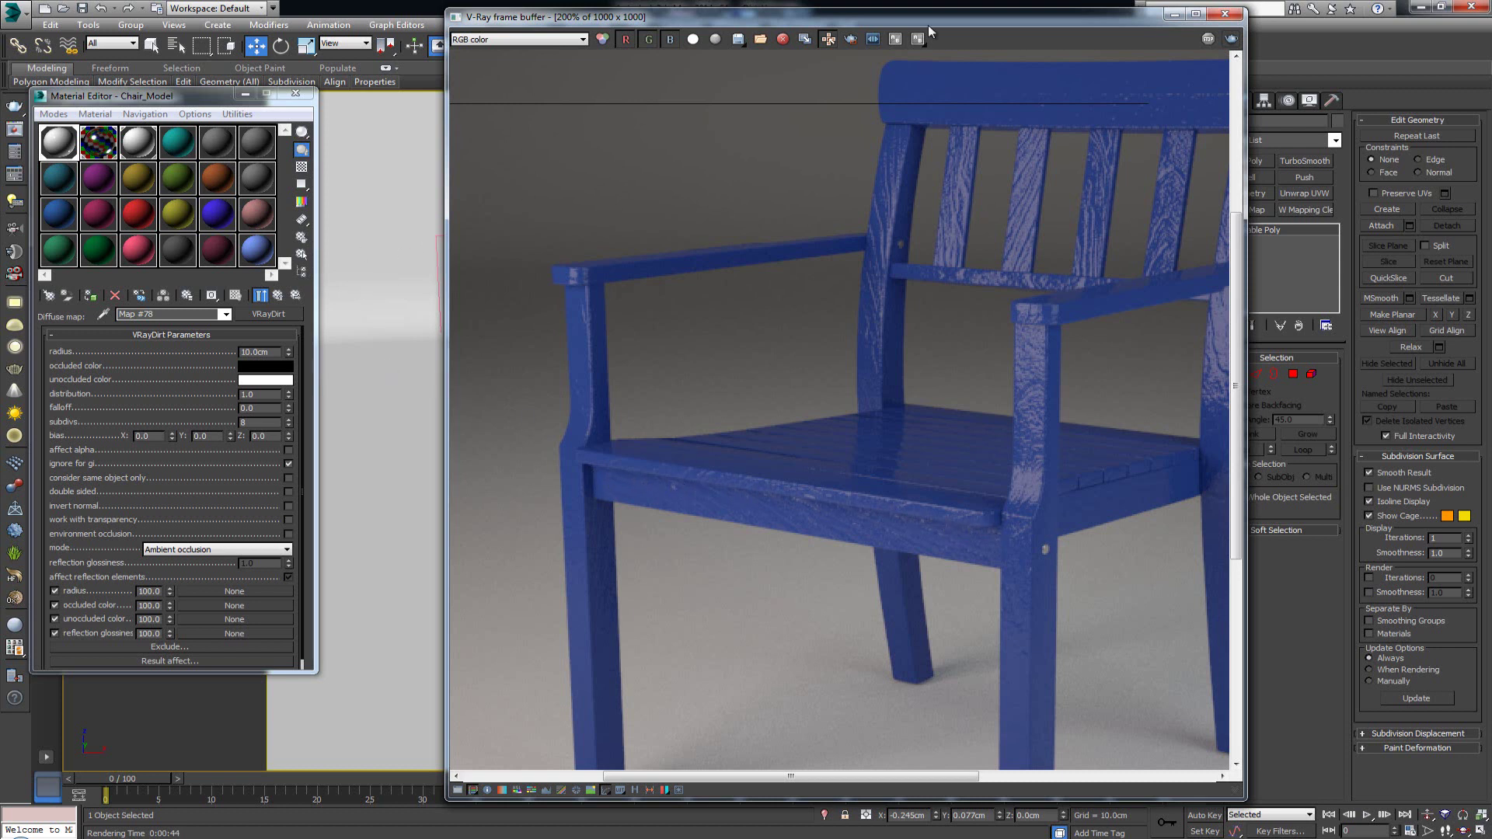
{"action": "scroll", "coordinate": [1001, 93], "scroll_direction": "down", "scroll_amount": 3}
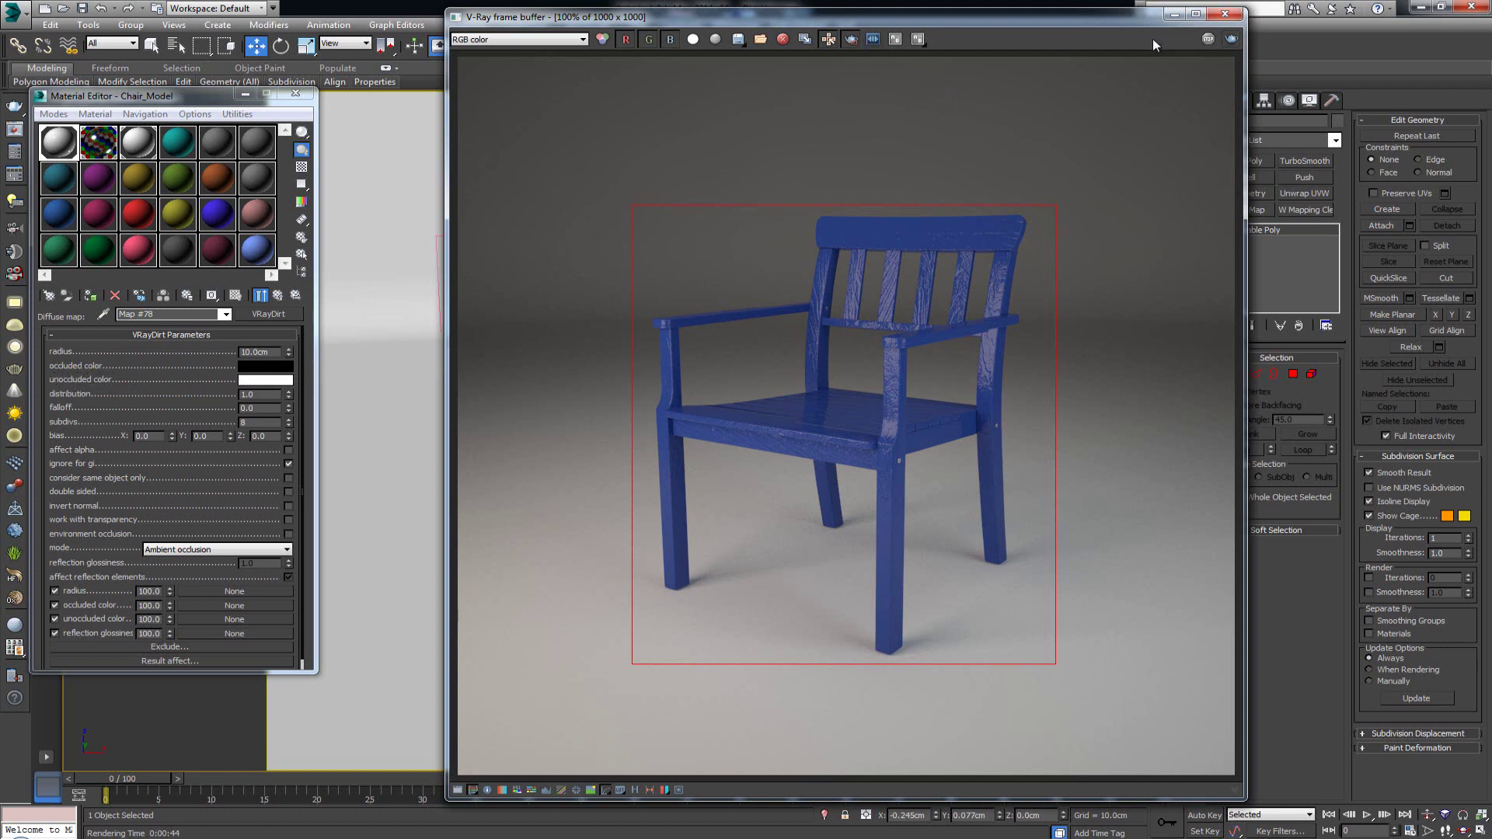
{"action": "left_click", "coordinate": [1232, 42]}
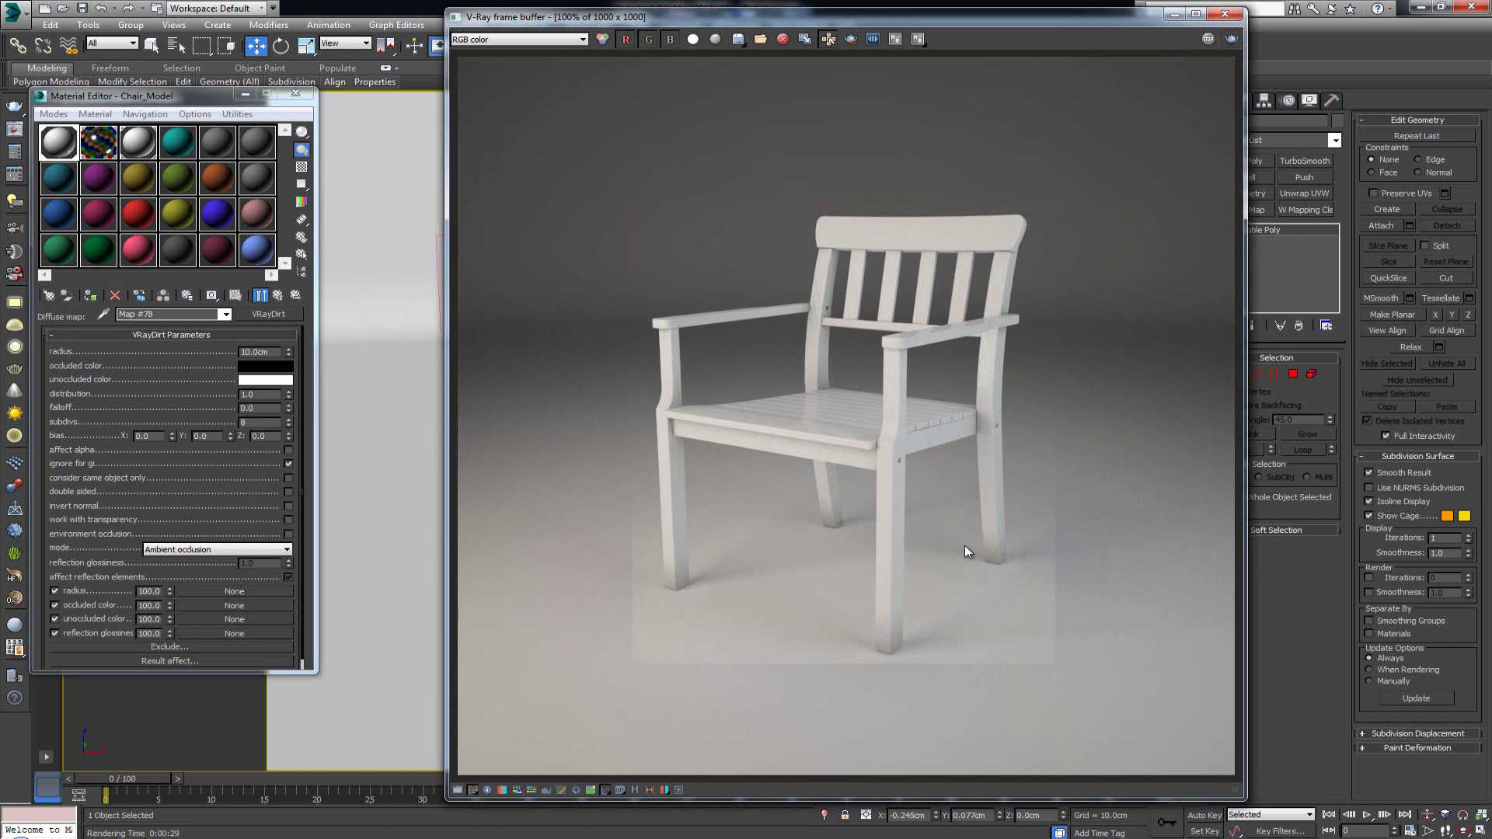
Step: Swap the VRayDirt colors to white occluded and black unoccluded, and render the chair region again
{"action": "left_click", "coordinate": [272, 373]}
{"action": "left_click_drag", "start_coordinate": [272, 368], "coordinate": [260, 379]}
{"action": "left_click", "coordinate": [95, 390]}
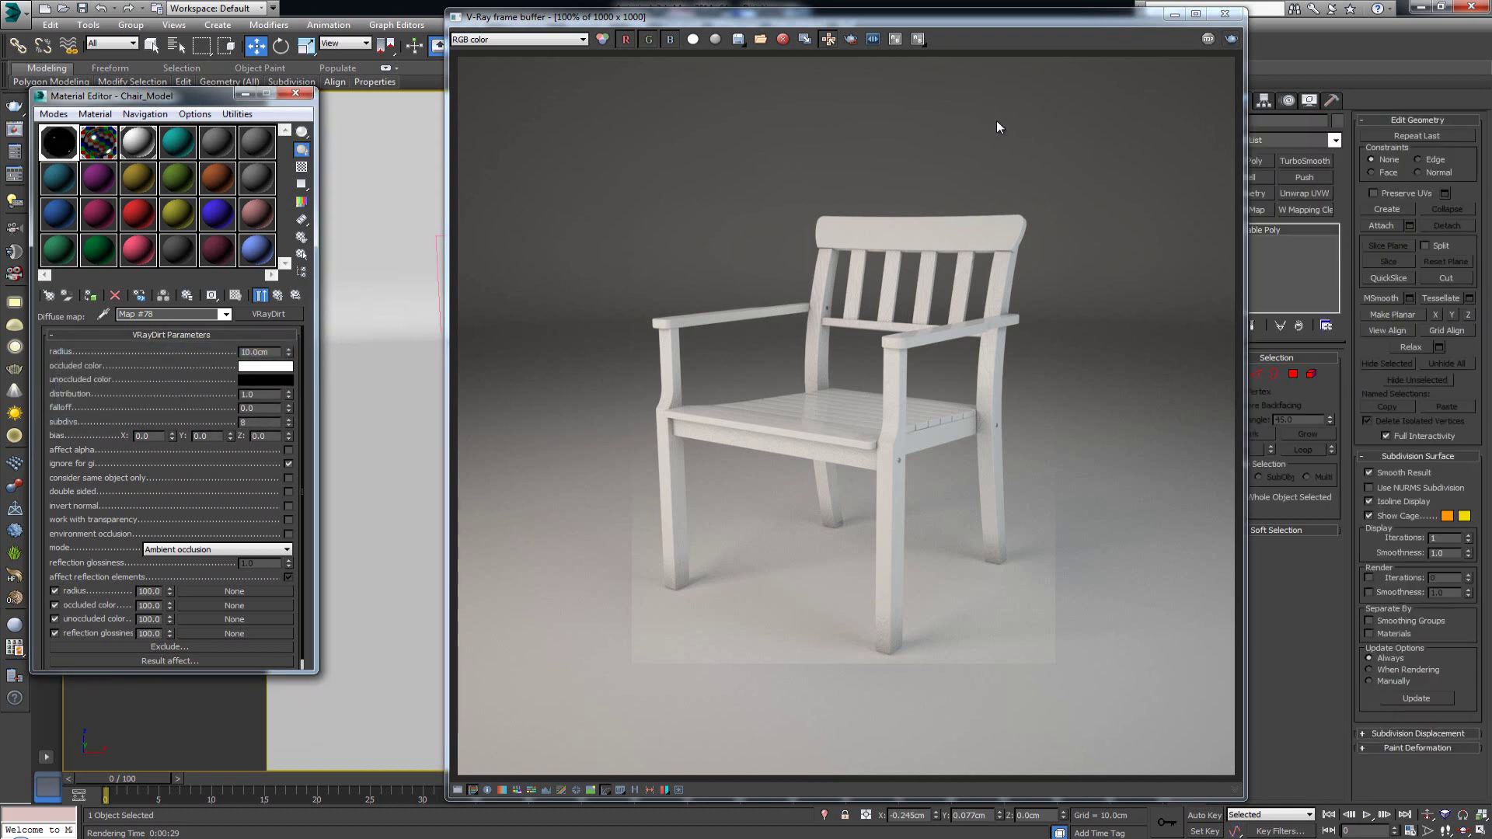
{"action": "left_click", "coordinate": [853, 43]}
{"action": "left_click", "coordinate": [852, 40]}
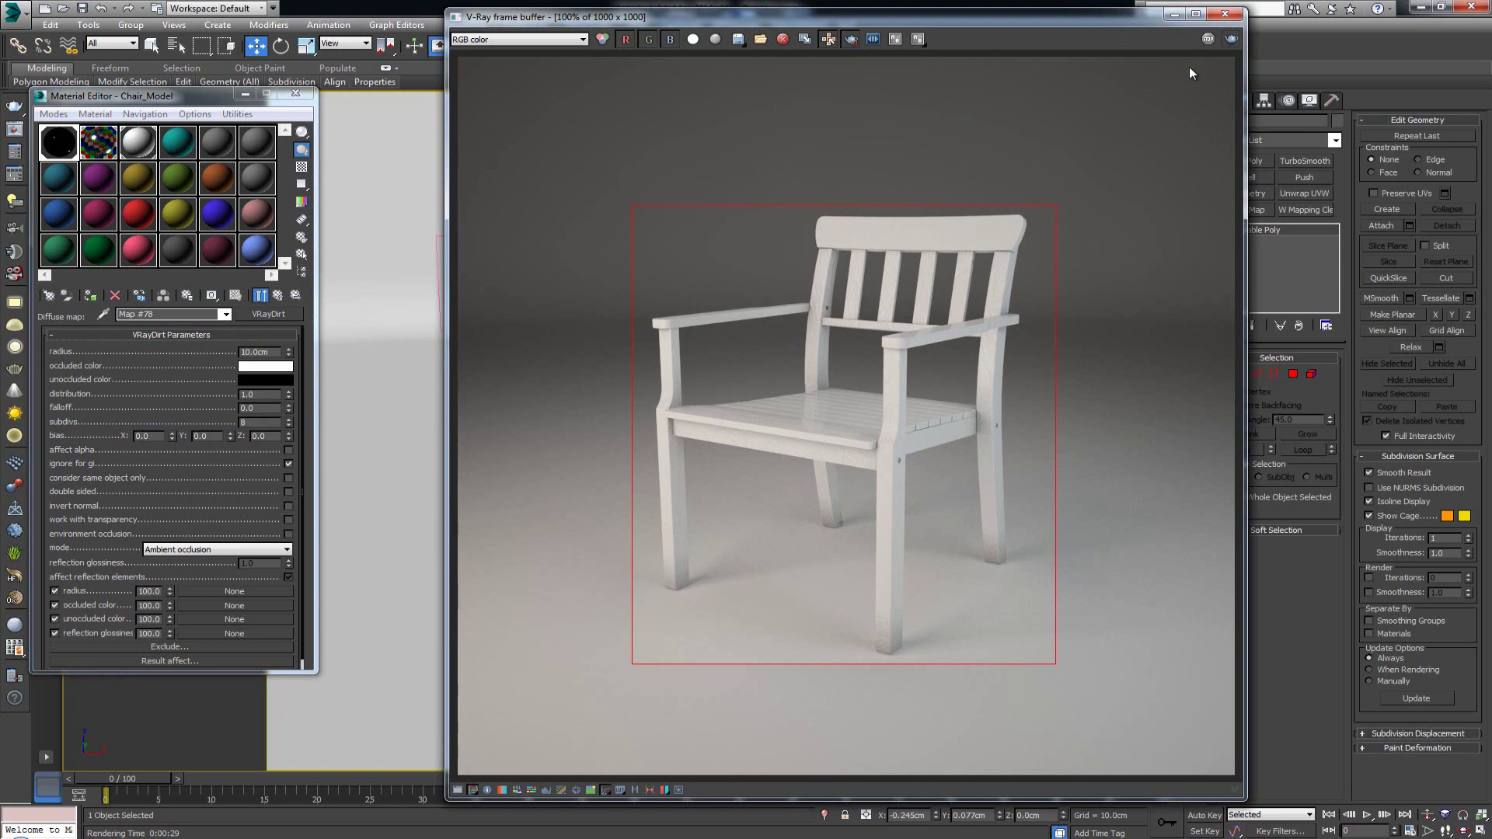
{"action": "left_click", "coordinate": [1231, 42]}
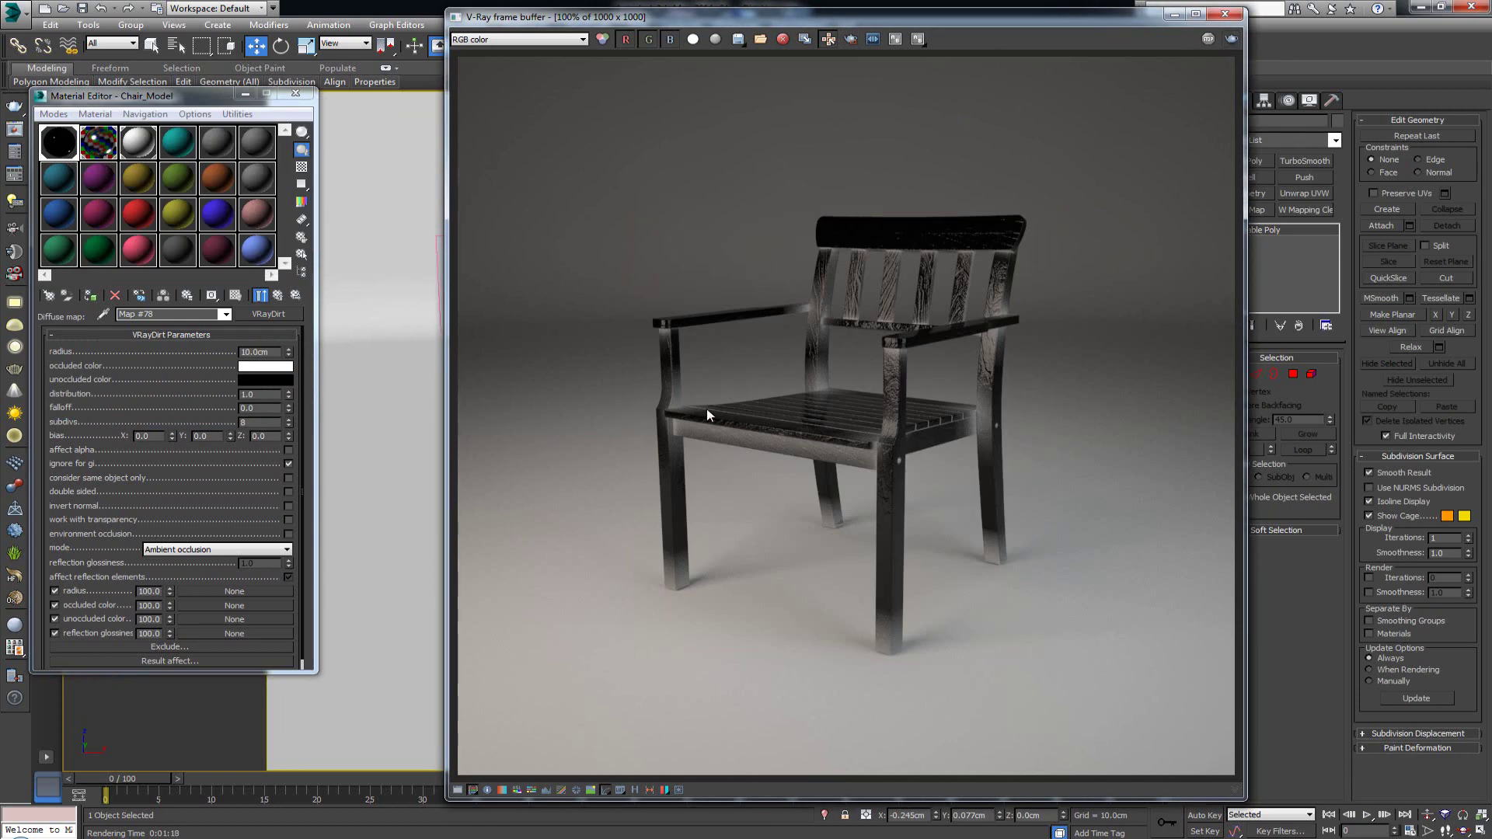
Step: Examine the render up close for the dirt spread on the chair's legs, seat, arms and backrest slats
{"action": "scroll", "coordinate": [711, 425], "scroll_direction": "up", "scroll_amount": 2}
{"action": "middle_click_drag", "start_coordinate": [853, 466], "coordinate": [834, 440]}
{"action": "middle_click_drag", "start_coordinate": [1009, 352], "coordinate": [892, 357]}
{"action": "scroll", "coordinate": [893, 354], "scroll_direction": "down", "scroll_amount": 2}
{"action": "scroll", "coordinate": [716, 418], "scroll_direction": "up", "scroll_amount": 2}
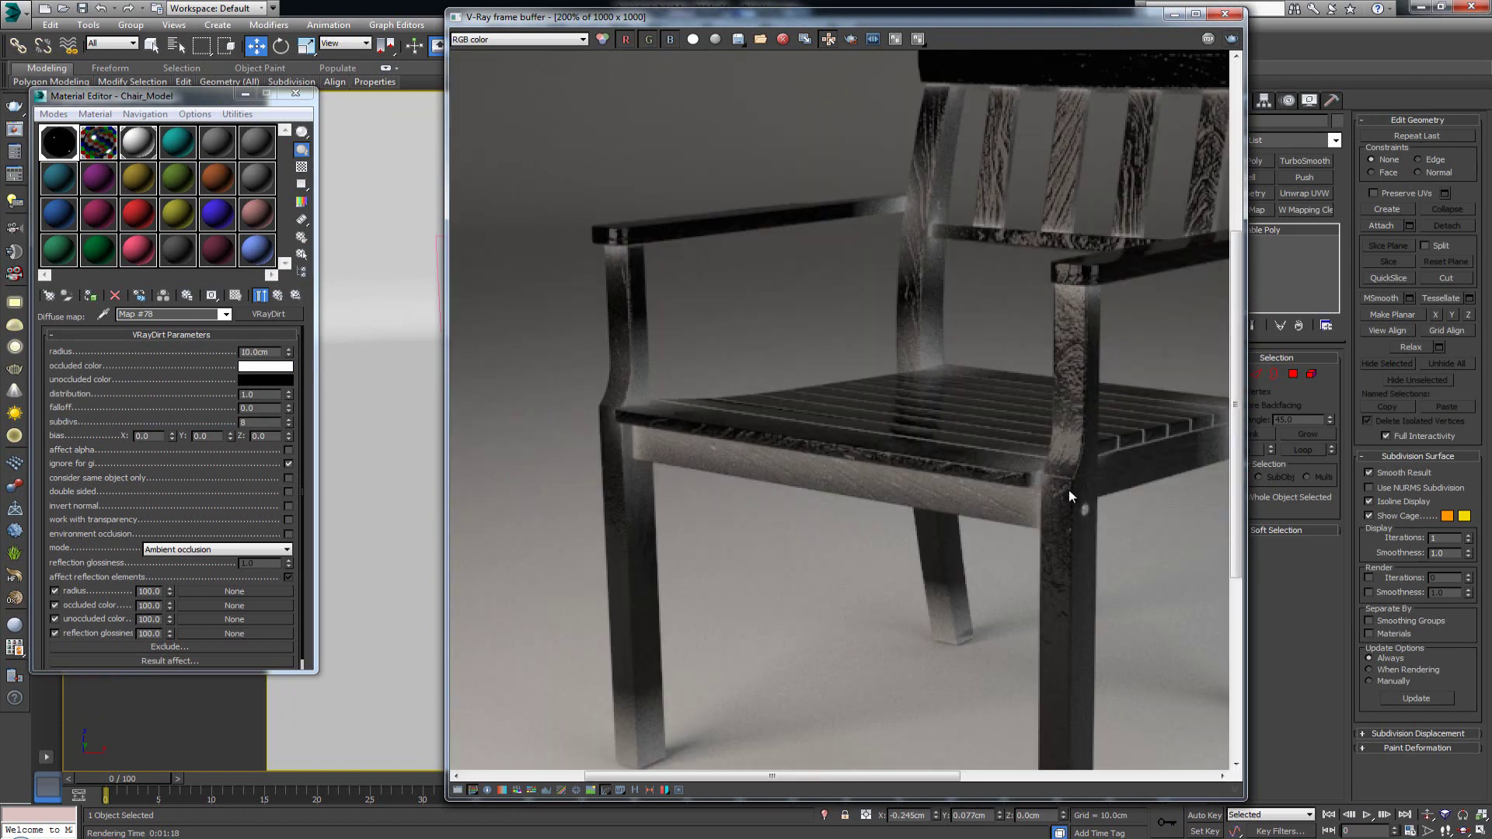
{"action": "middle_click_drag", "start_coordinate": [1070, 489], "coordinate": [948, 407]}
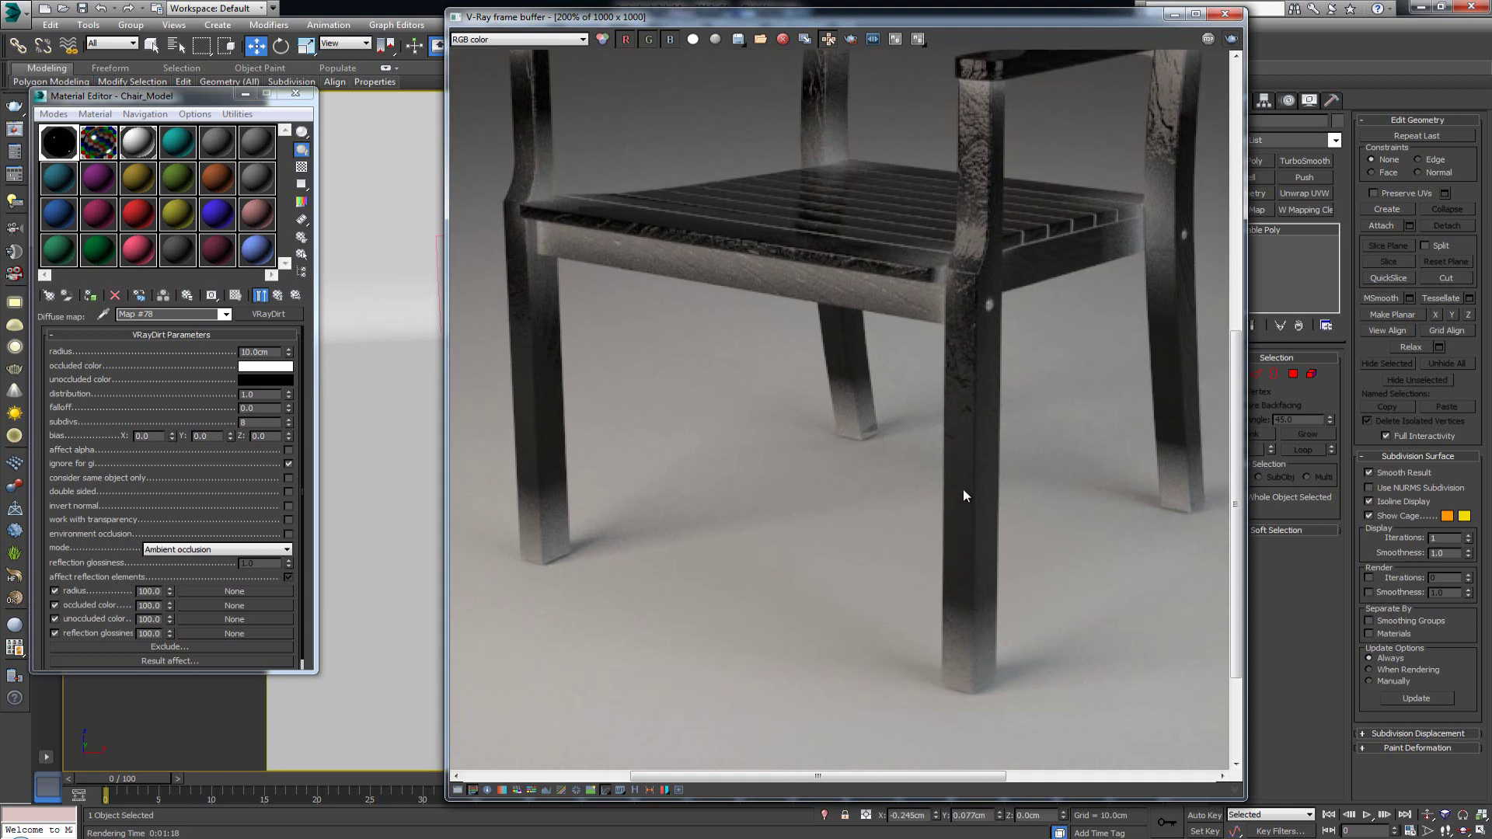
{"action": "middle_click_drag", "start_coordinate": [976, 342], "coordinate": [1007, 433]}
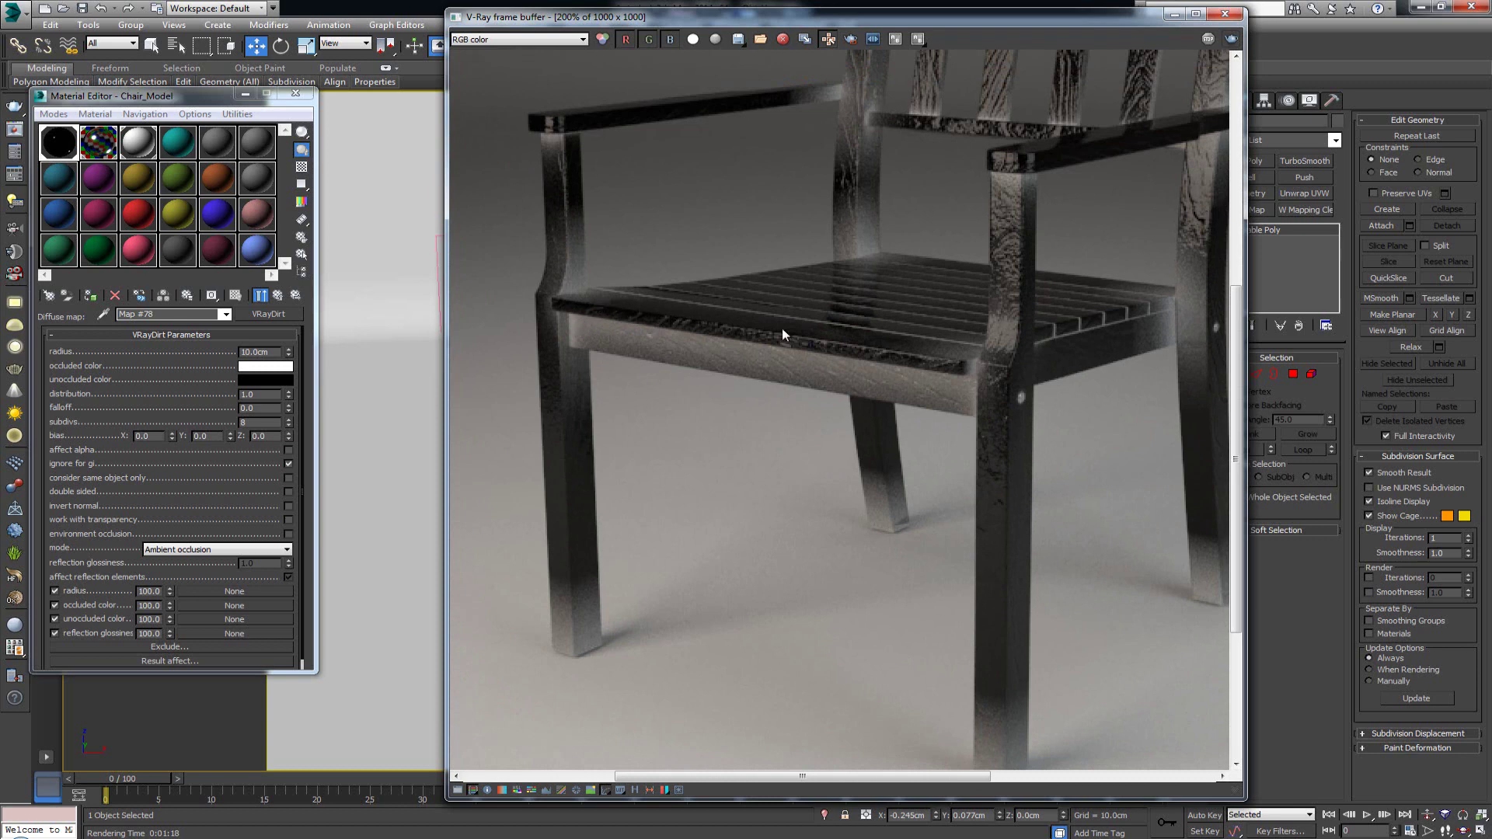
{"action": "middle_click_drag", "start_coordinate": [799, 328], "coordinate": [776, 445]}
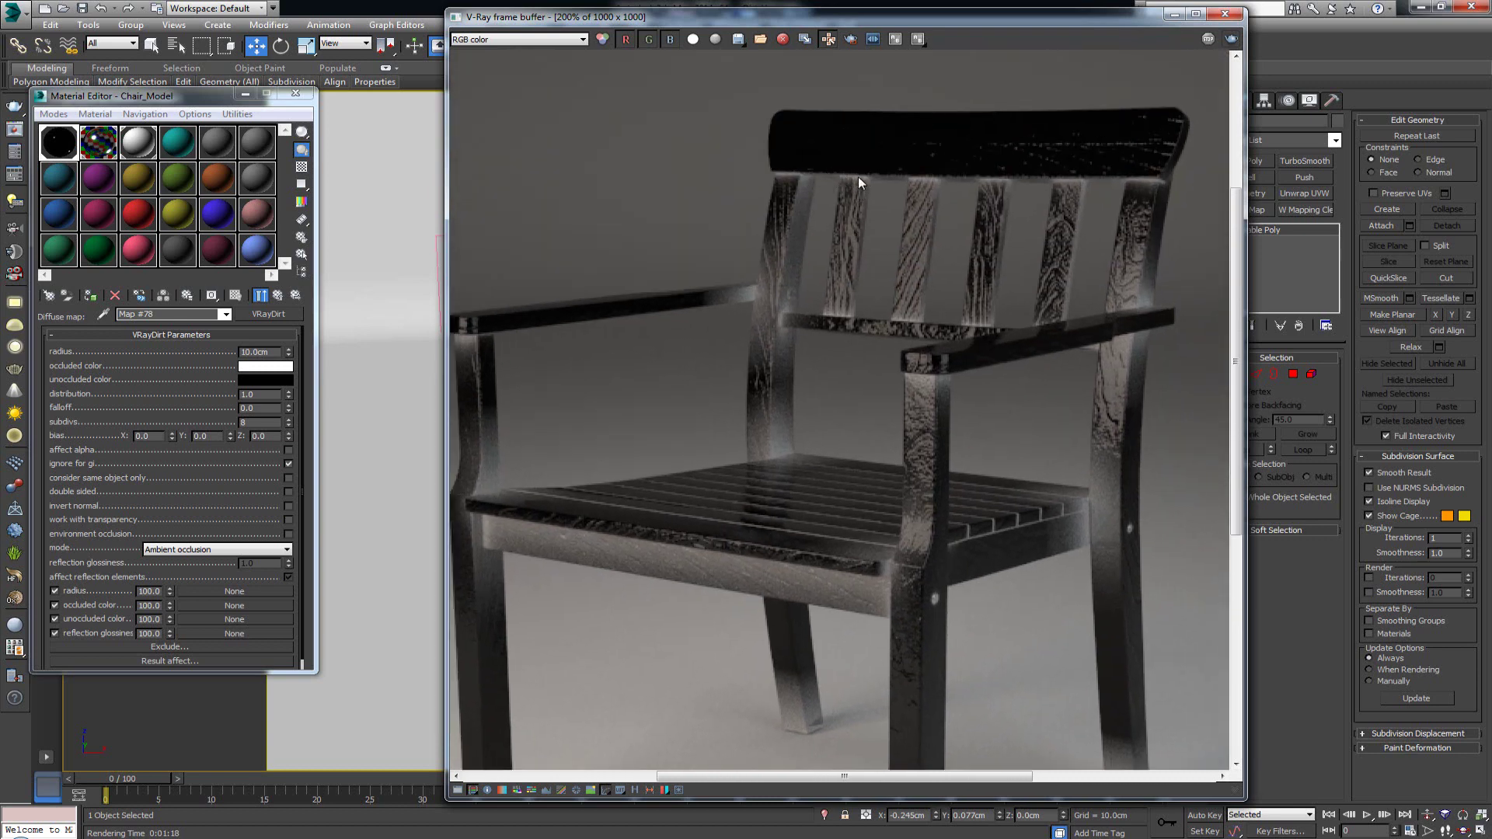
{"action": "scroll", "coordinate": [623, 357], "scroll_direction": "down", "scroll_amount": 2}
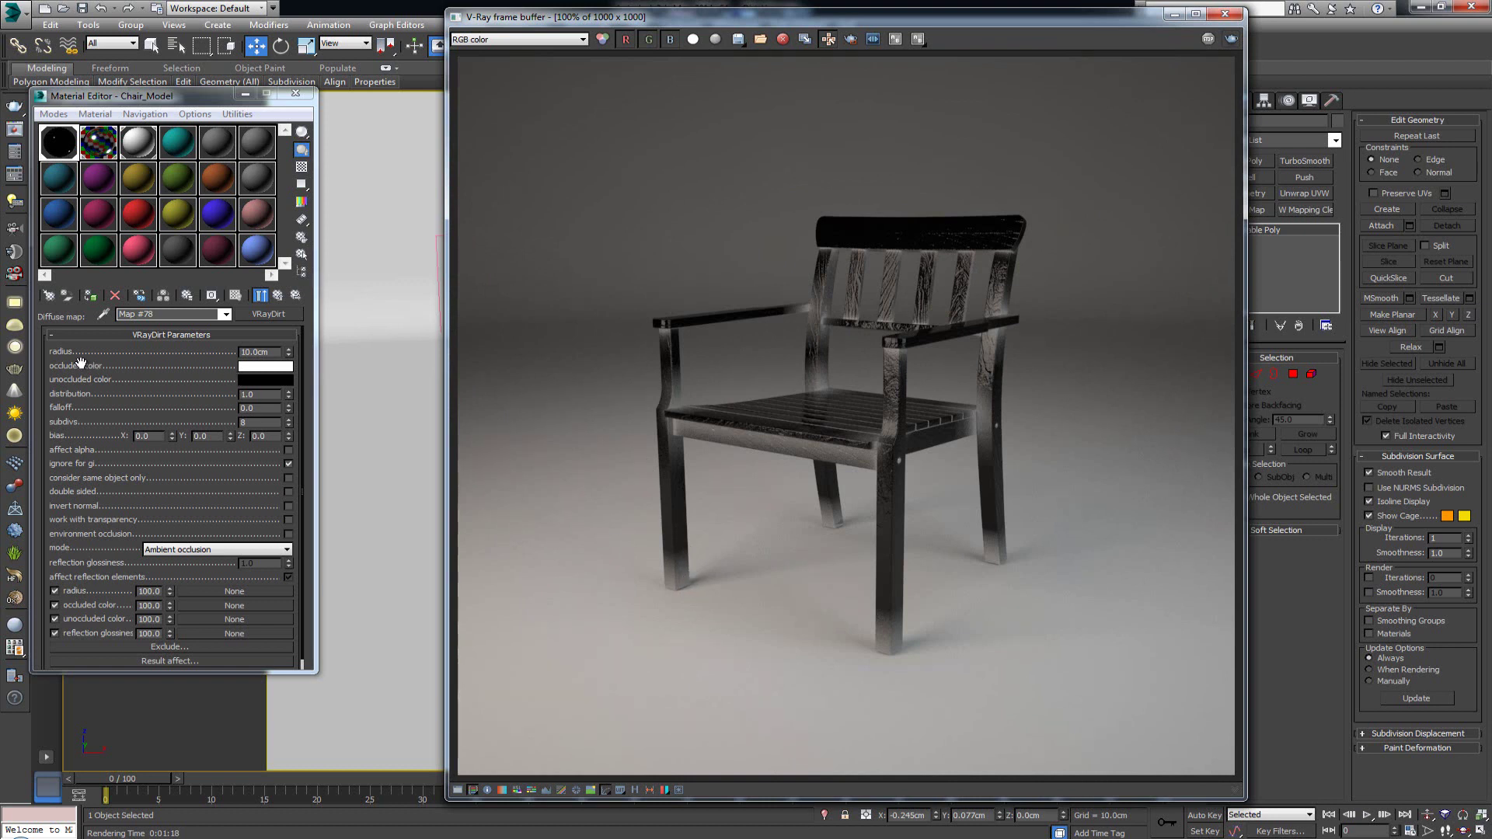
Step: Set the VRayDirt radius to 50 cm and re-render the chair region
{"action": "left_click", "coordinate": [259, 351]}
{"action": "left_click_drag", "start_coordinate": [259, 352], "coordinate": [235, 348]}
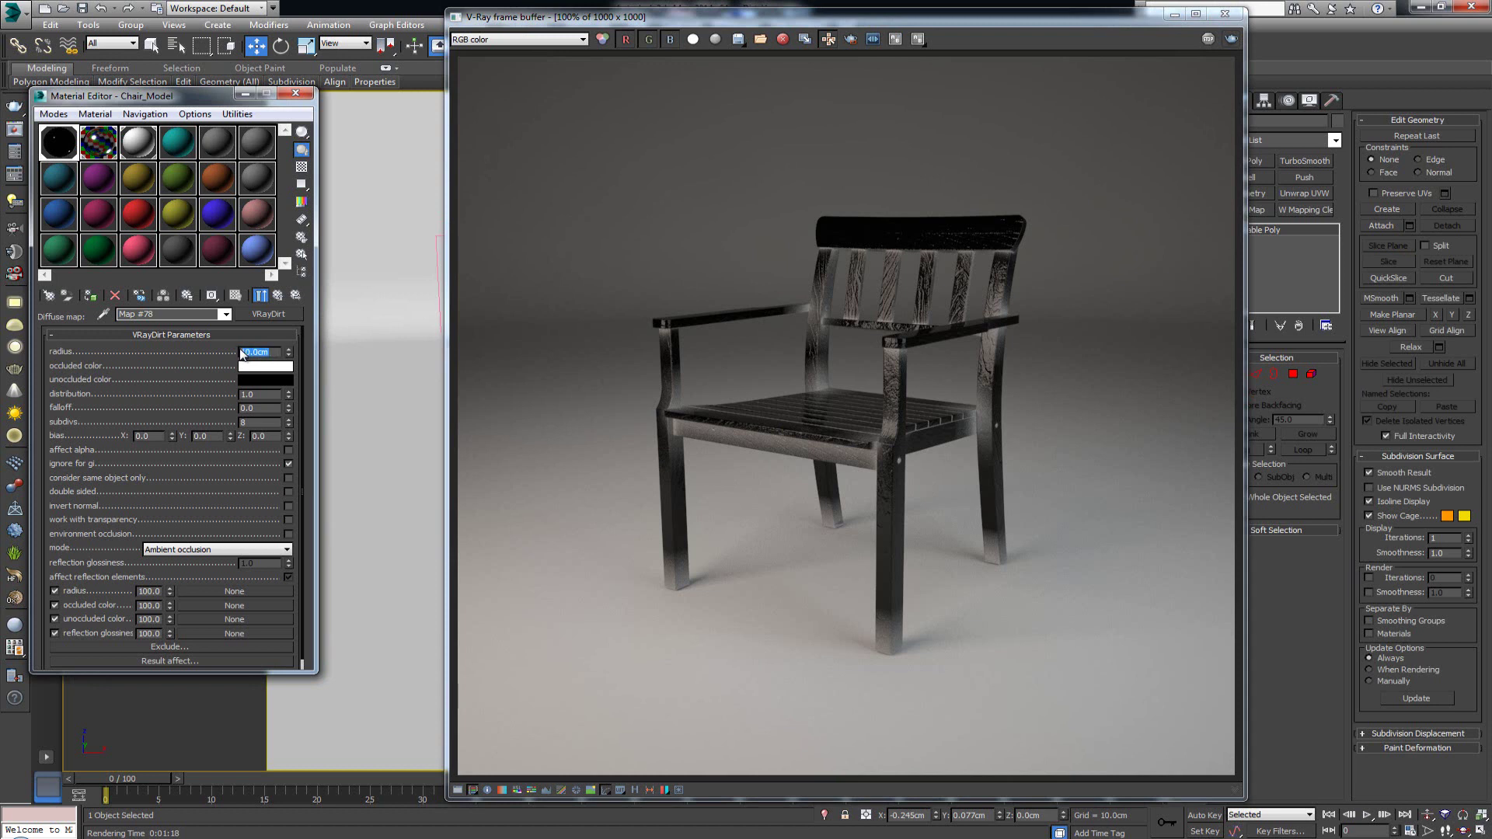
{"action": "type", "text": "50"}
{"action": "key", "text": "Return"}
{"action": "left_click", "coordinate": [969, 176]}
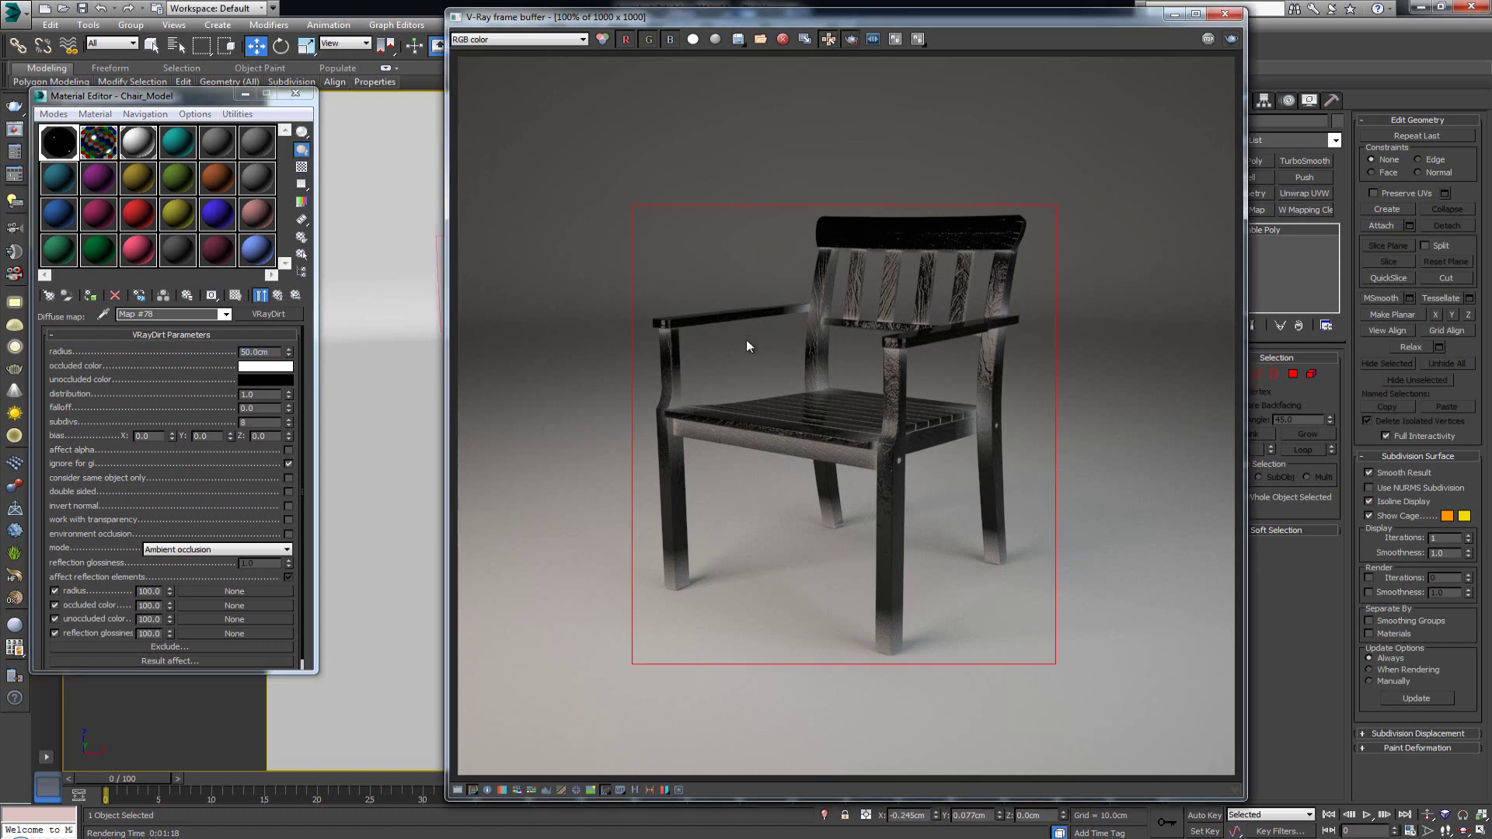
{"action": "left_click", "coordinate": [1233, 38]}
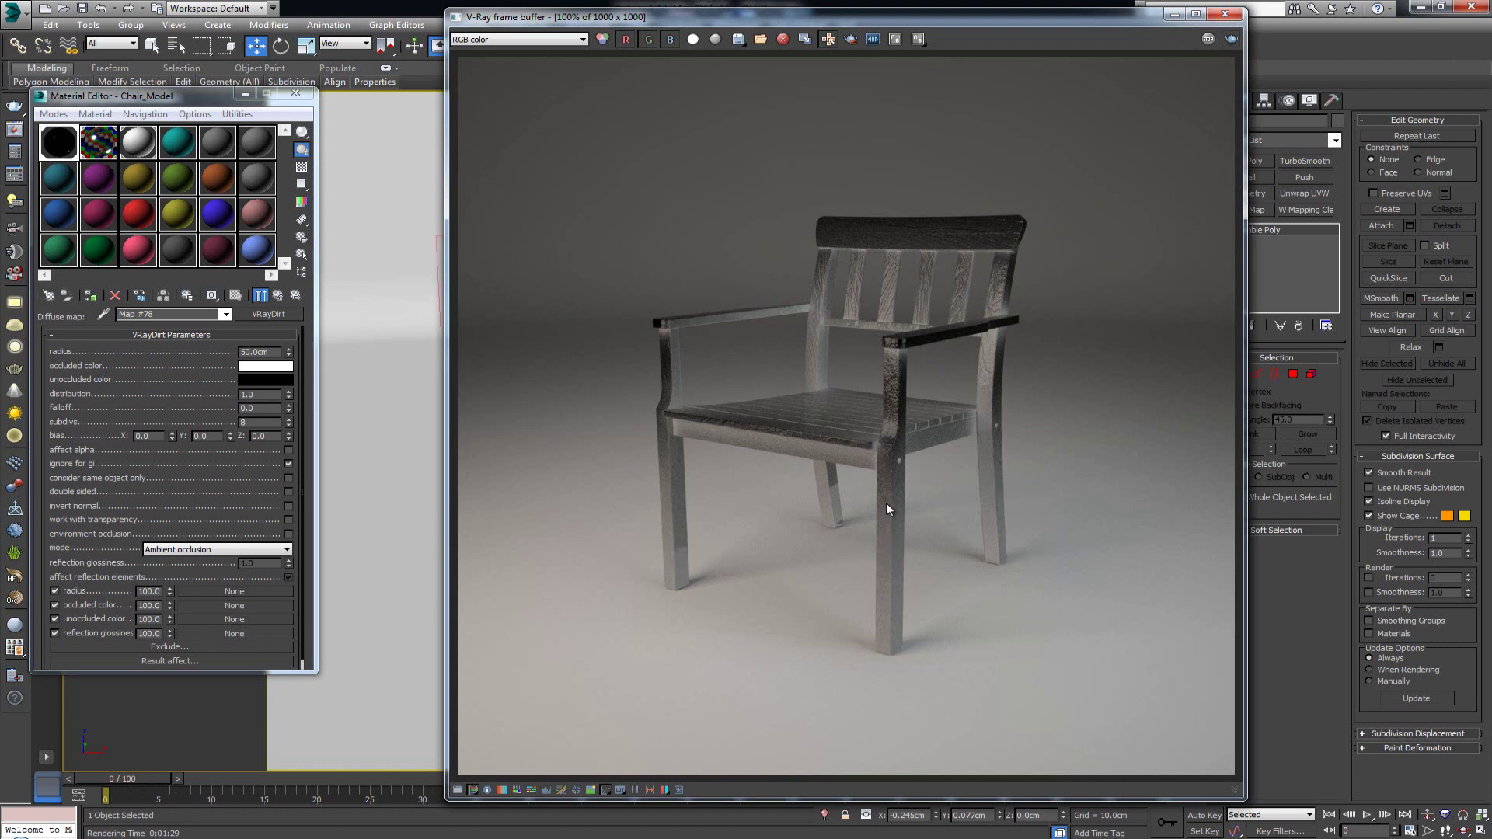
Step: Set the VRayDirt distribution to 5.0 and re-render the chair region
{"action": "left_click", "coordinate": [263, 395]}
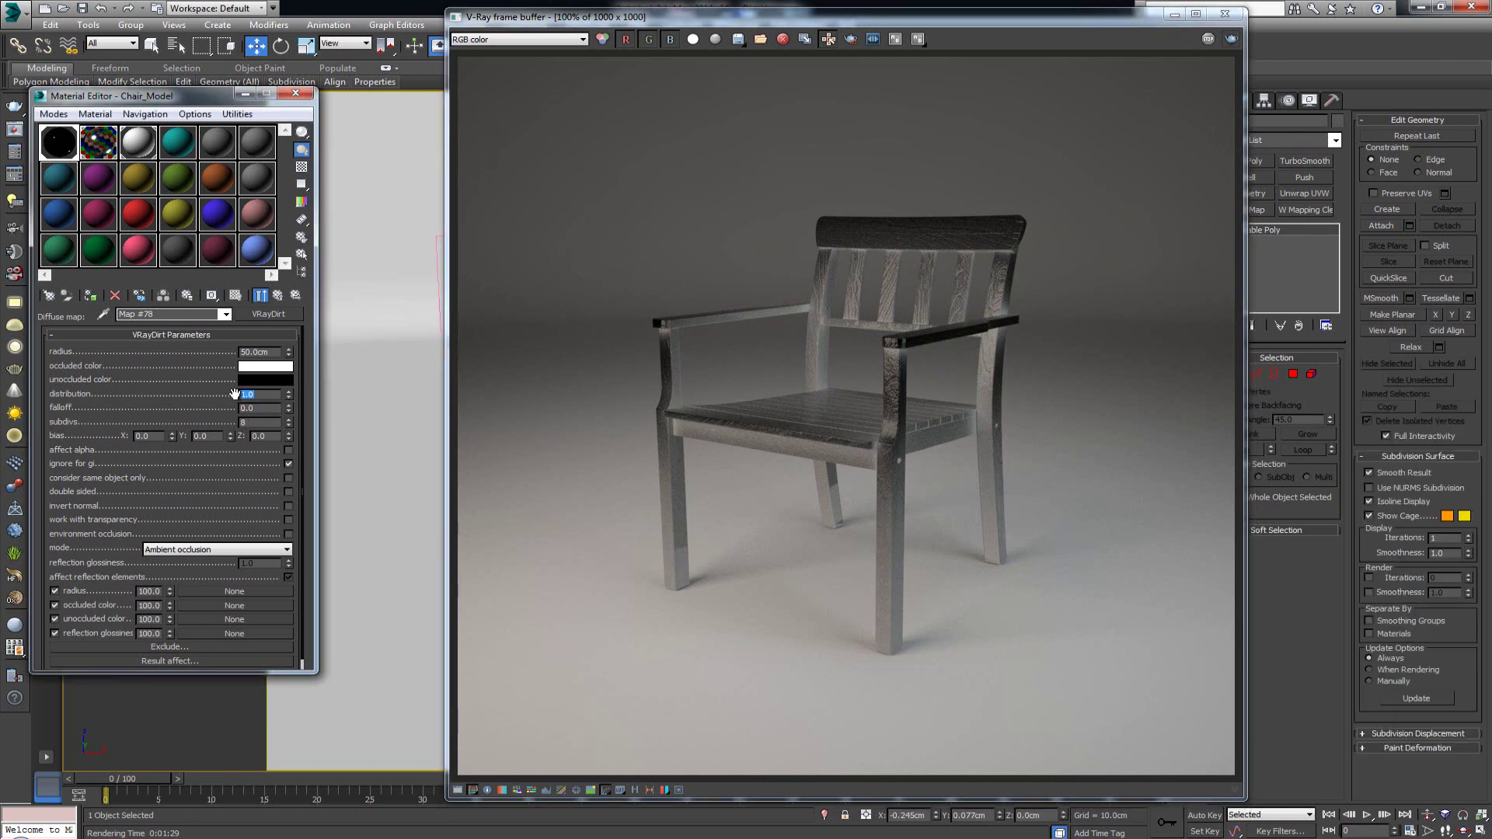
{"action": "type", "text": "5"}
{"action": "key", "text": "Return"}
{"action": "left_click", "coordinate": [1232, 41]}
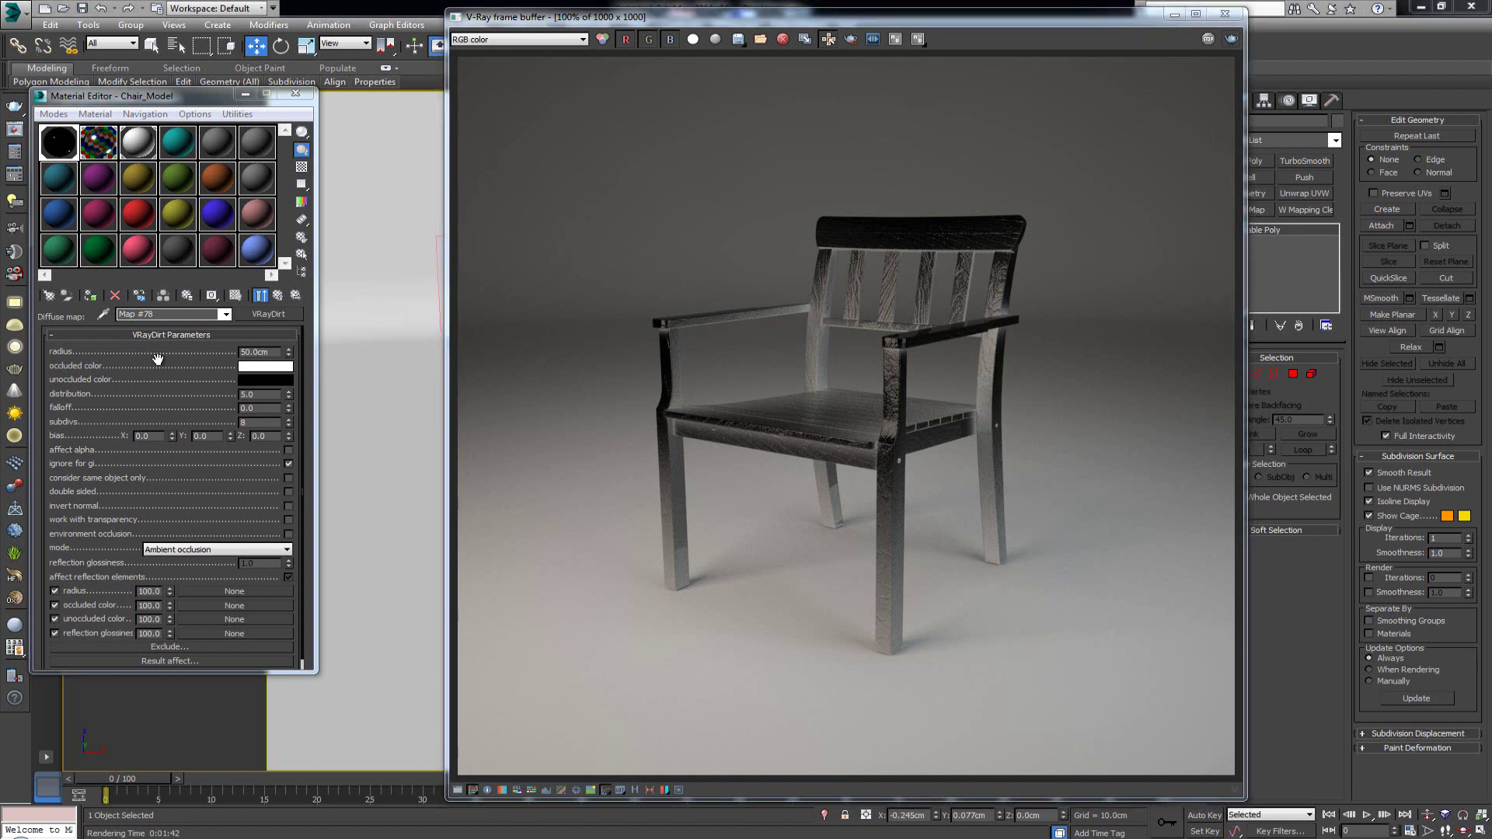
Step: Load the Wood_Texture image from the Textures folder into VRayDirt's unoccluded color slot and display it on the chair in the viewport
{"action": "left_click", "coordinate": [278, 295]}
{"action": "left_click", "coordinate": [216, 440]}
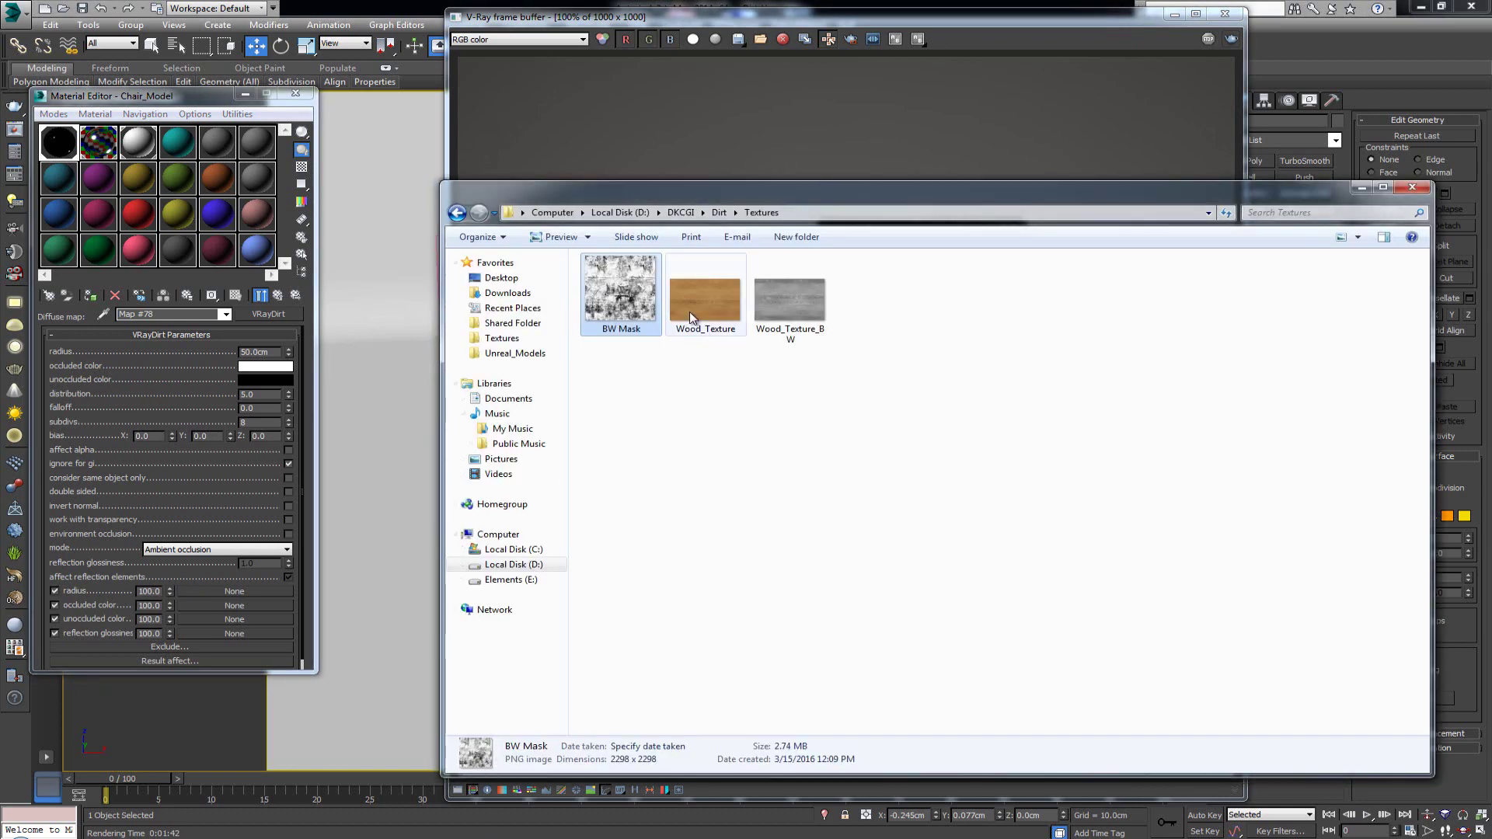
{"action": "left_click", "coordinate": [689, 311]}
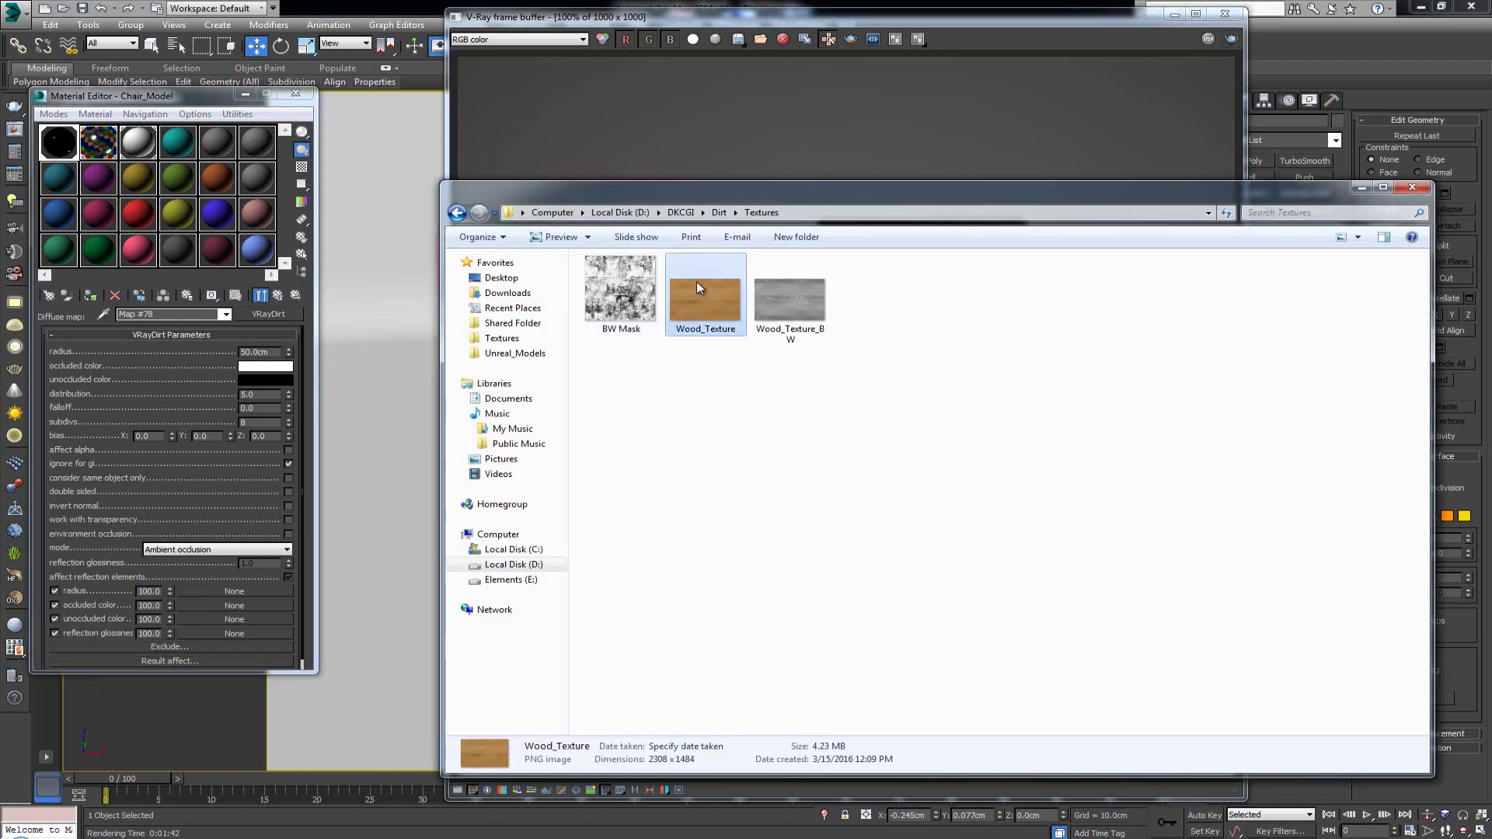
{"action": "left_click_drag", "start_coordinate": [719, 302], "coordinate": [192, 616]}
{"action": "left_click_drag", "start_coordinate": [77, 614], "coordinate": [227, 618]}
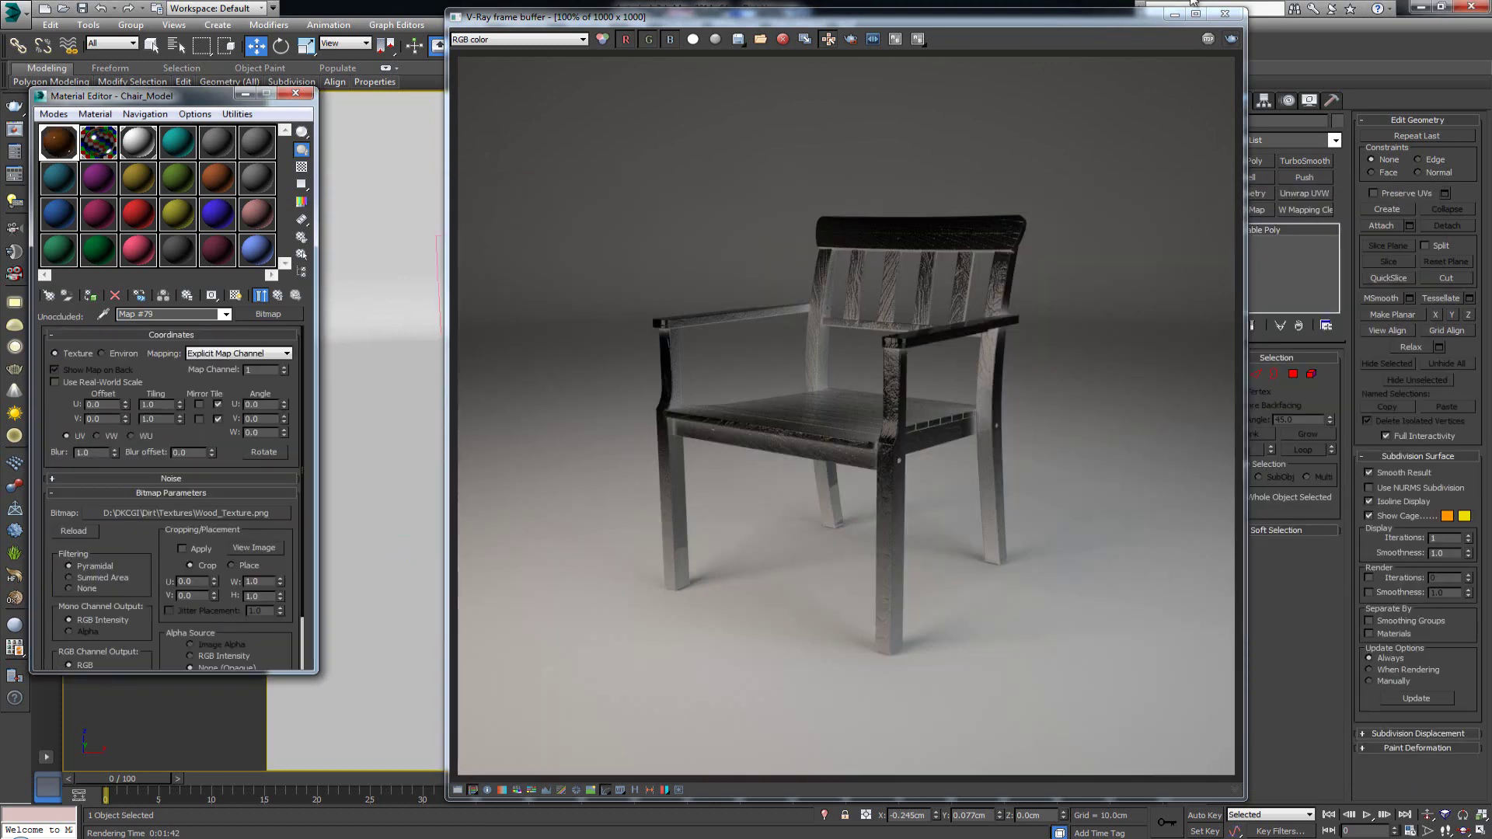
{"action": "left_click", "coordinate": [1174, 14]}
{"action": "left_click", "coordinate": [237, 297]}
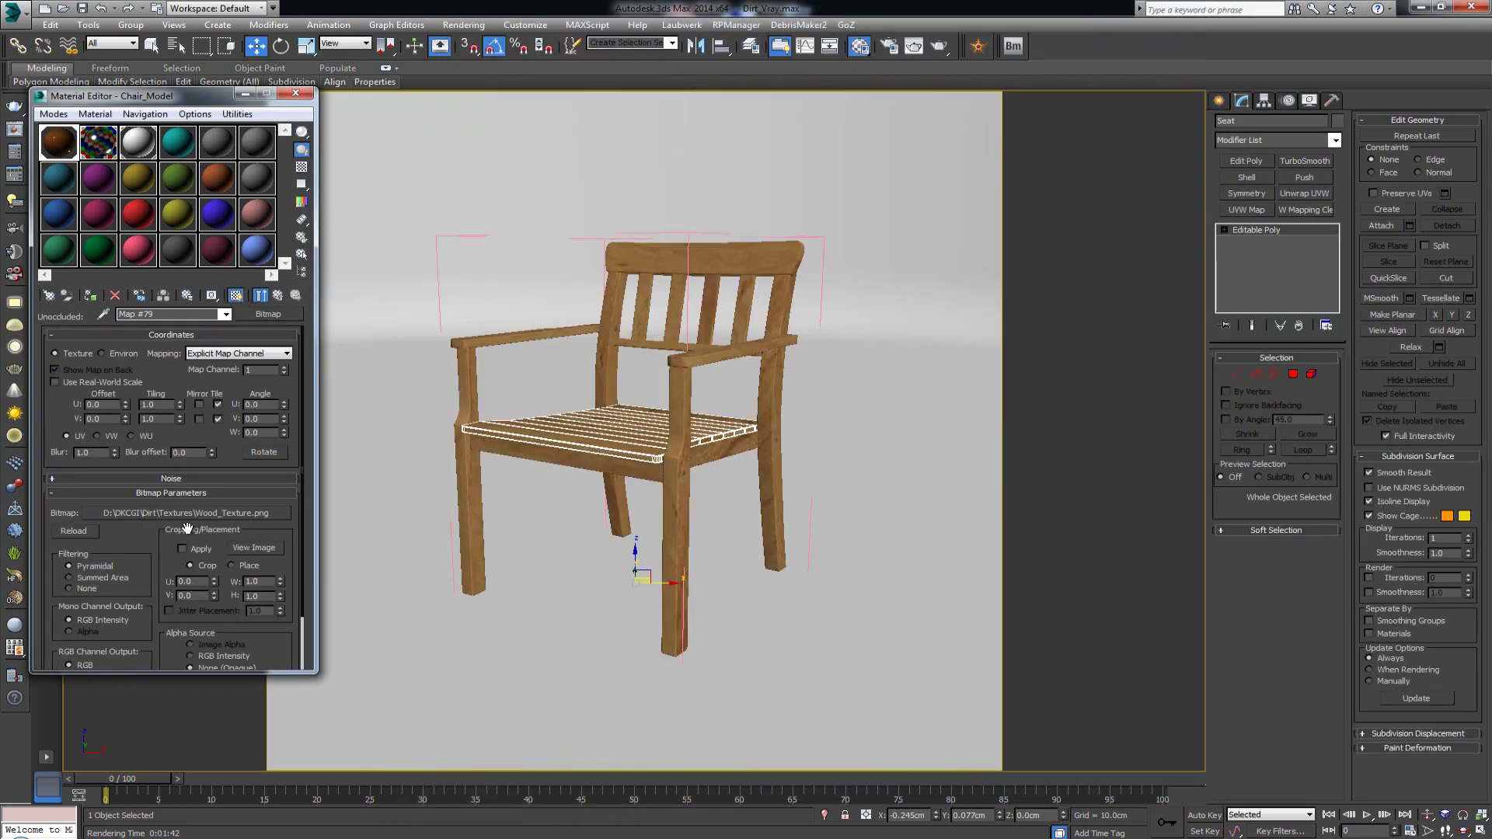
Step: Set the Wood_Texture bitmap's U and V tiling to 3.0 and return to the VRayDirt parameters
{"action": "double_click", "coordinate": [169, 404]}
{"action": "type", "text": "3"}
{"action": "key", "text": "Tab"}
{"action": "type", "text": "3"}
{"action": "key", "text": "Return"}
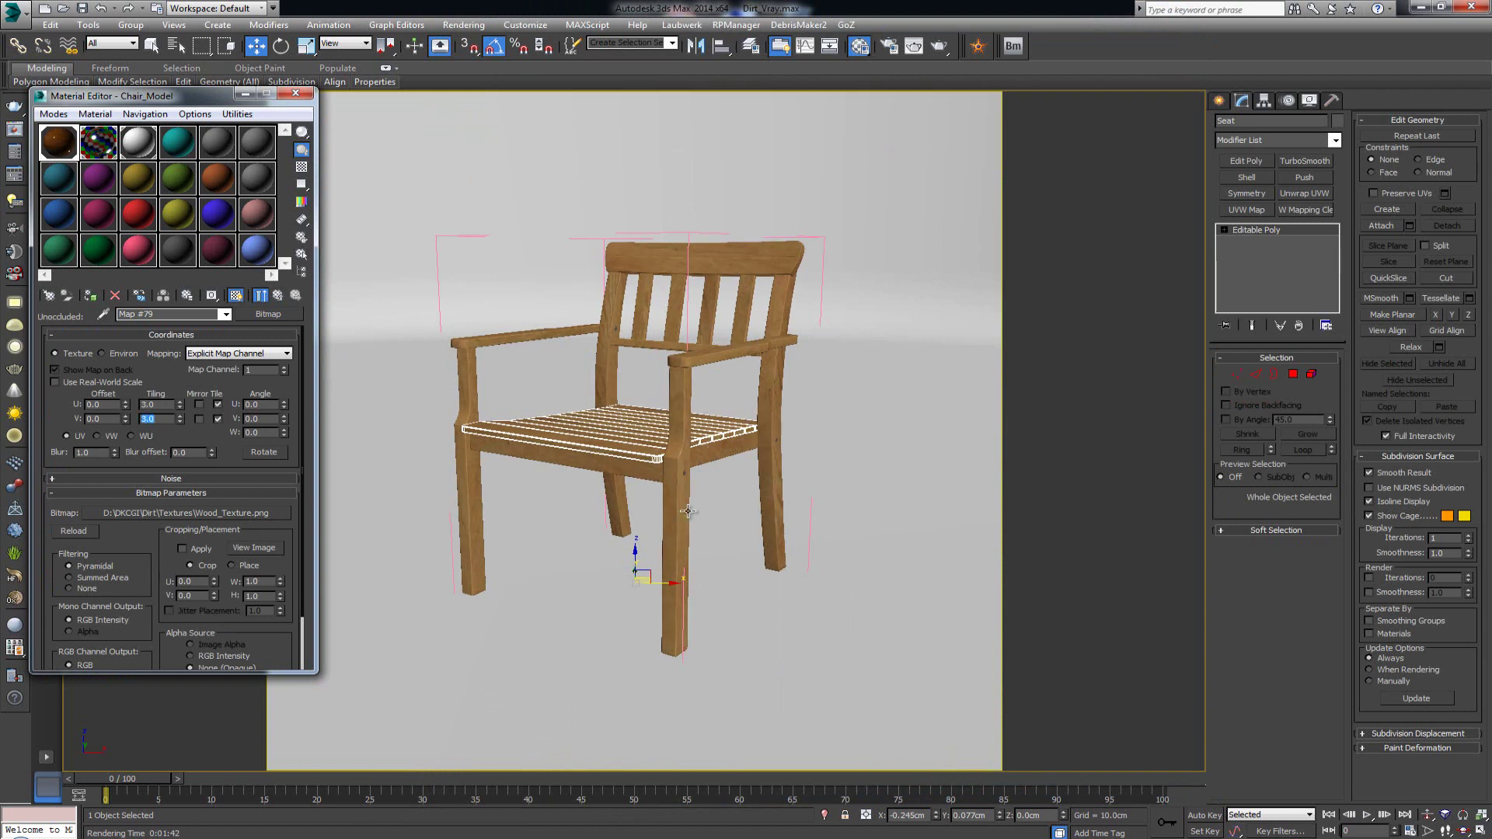
{"action": "left_click", "coordinate": [277, 296]}
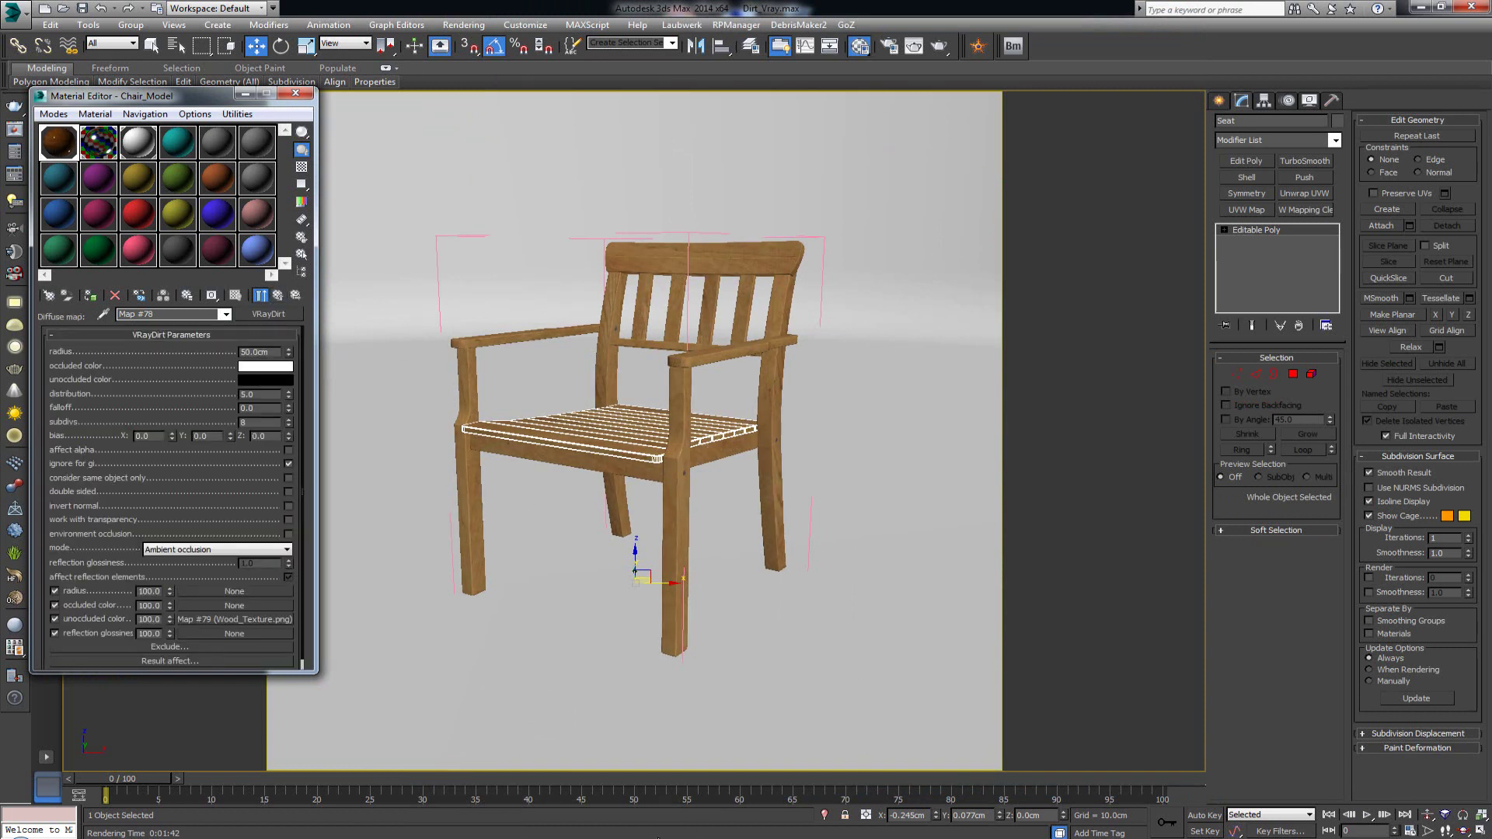
Step: Re-render the chair region with the wood texture applied and inspect the result up close
{"action": "key", "text": "shift+q"}
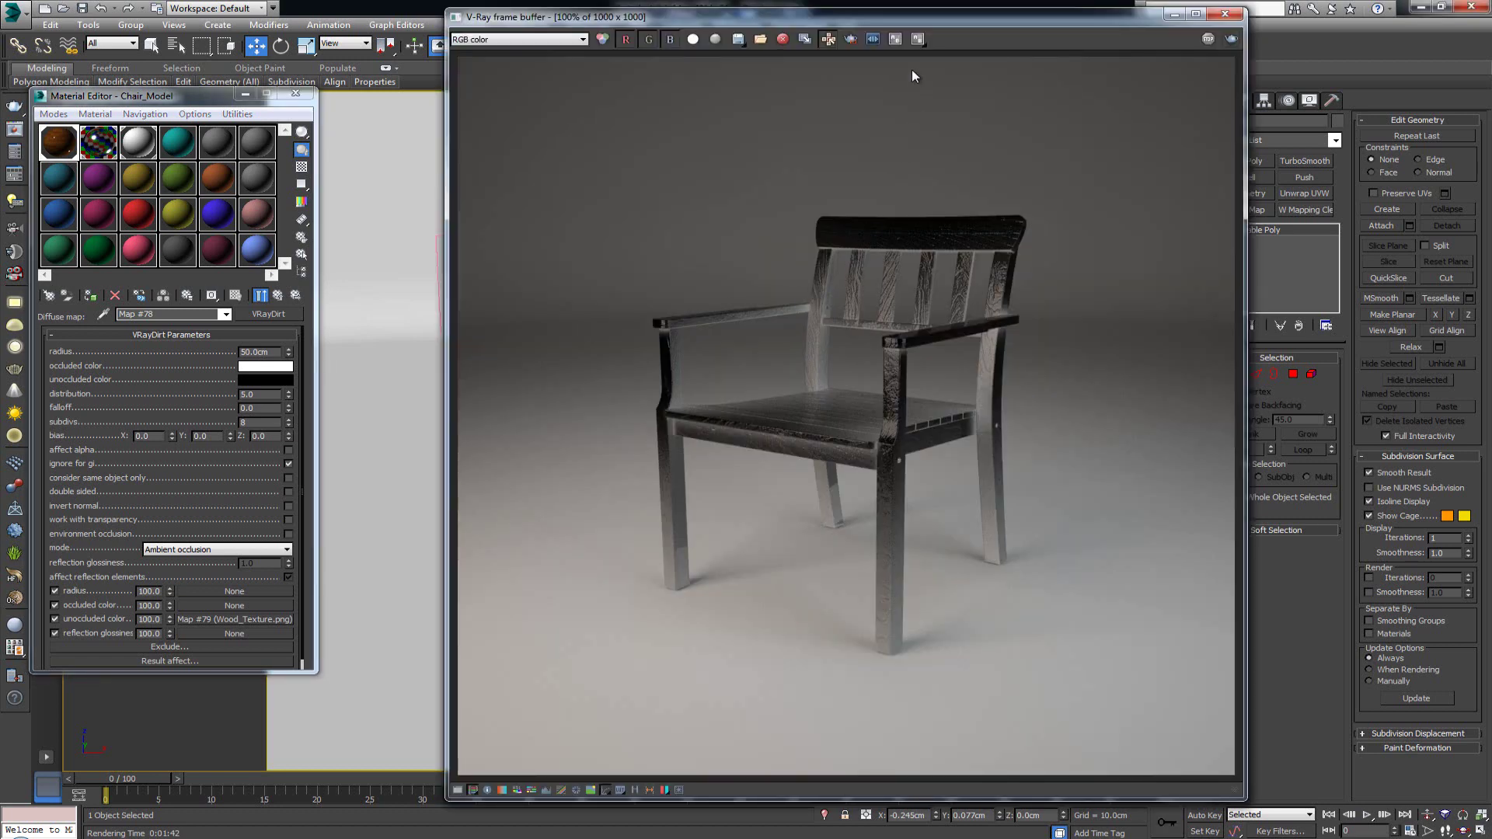
{"action": "mouse_move", "coordinate": [918, 25]}
{"action": "left_mouse_down"}
{"action": "mouse_move", "coordinate": [921, 2]}
{"action": "mouse_move", "coordinate": [916, 18]}
{"action": "left_mouse_up"}
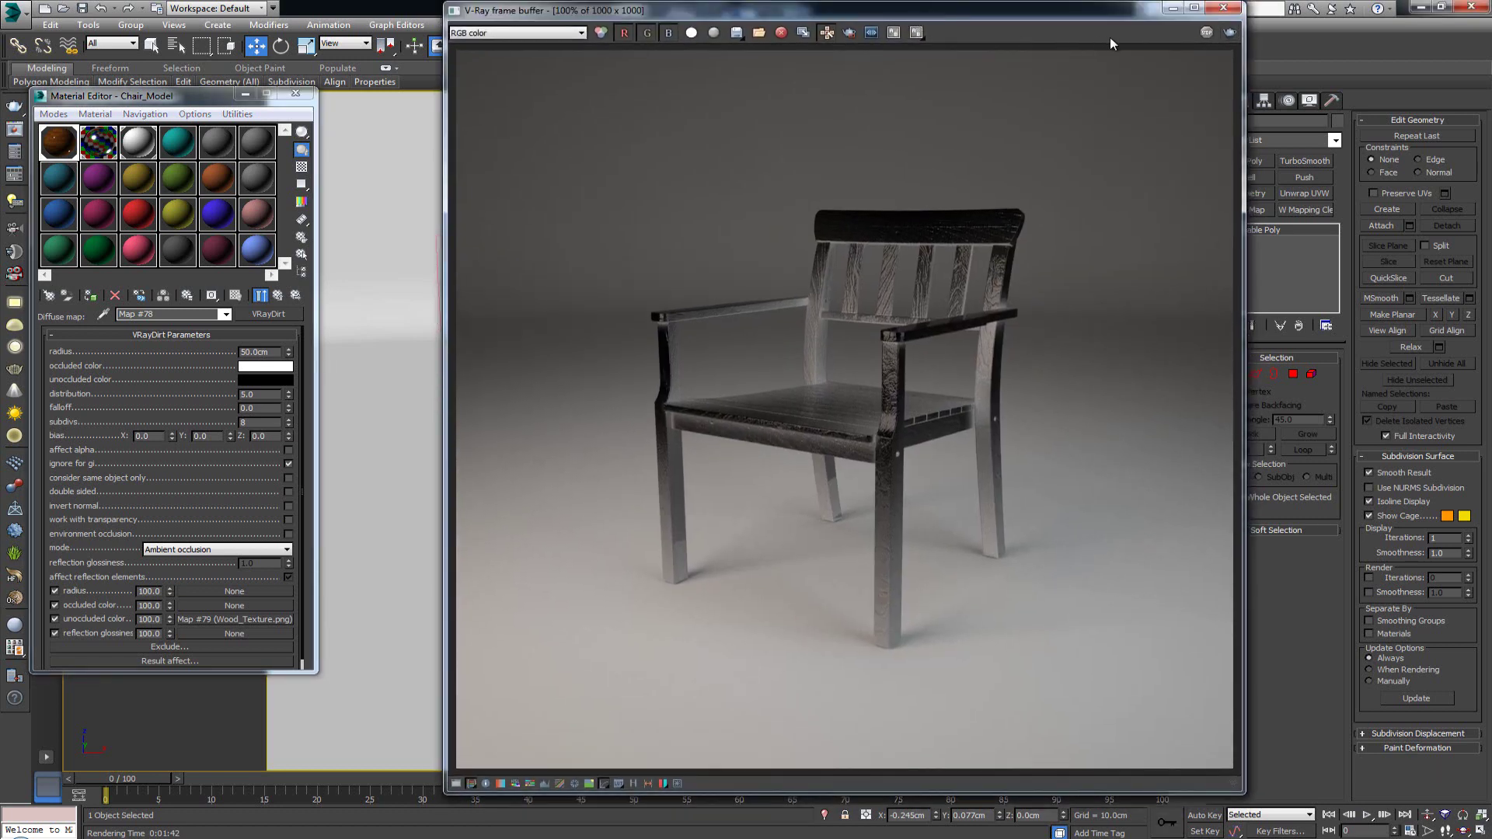
{"action": "left_click", "coordinate": [871, 33]}
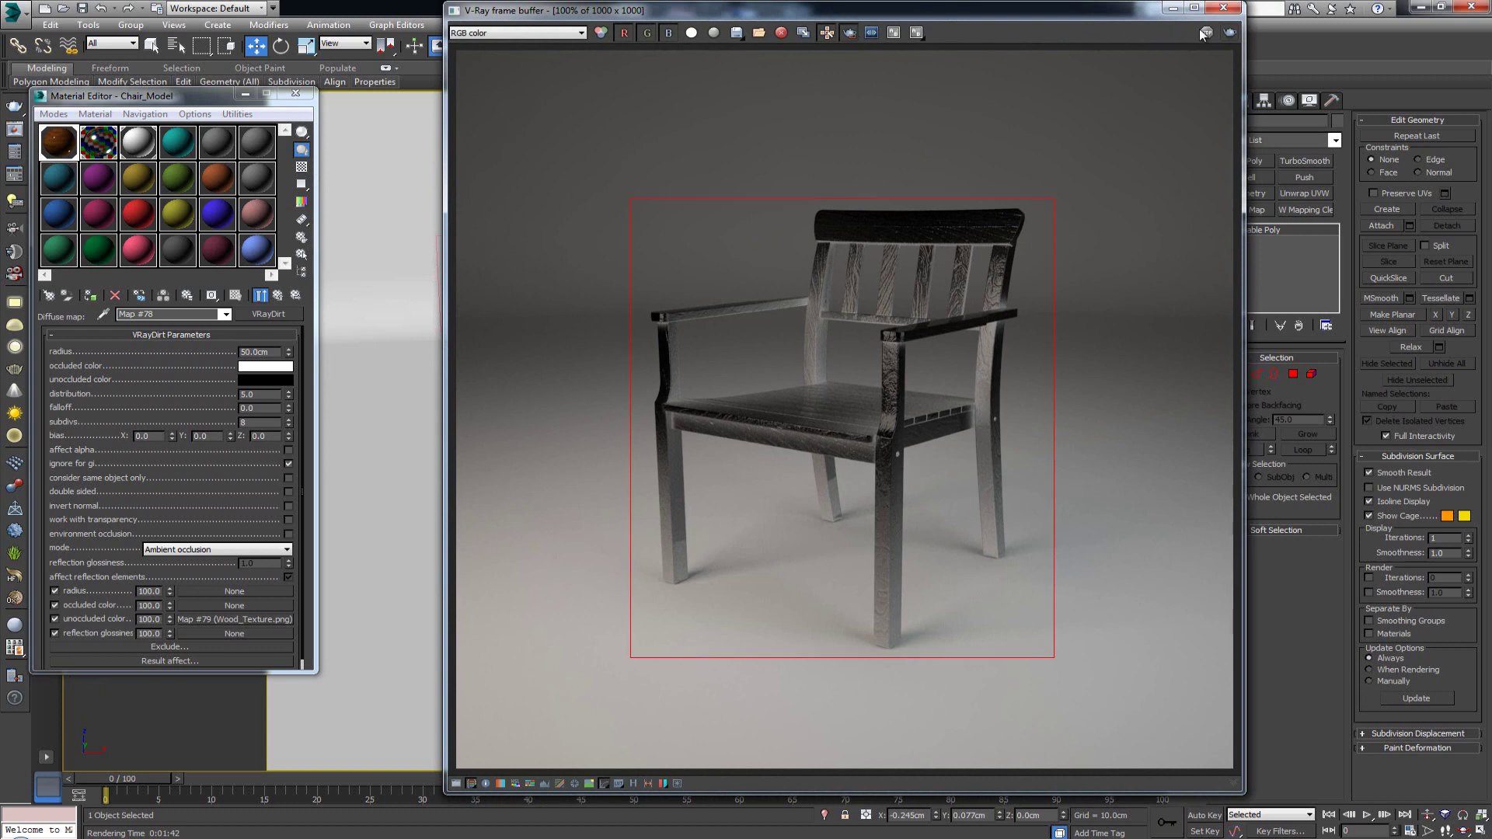
{"action": "left_click", "coordinate": [871, 32]}
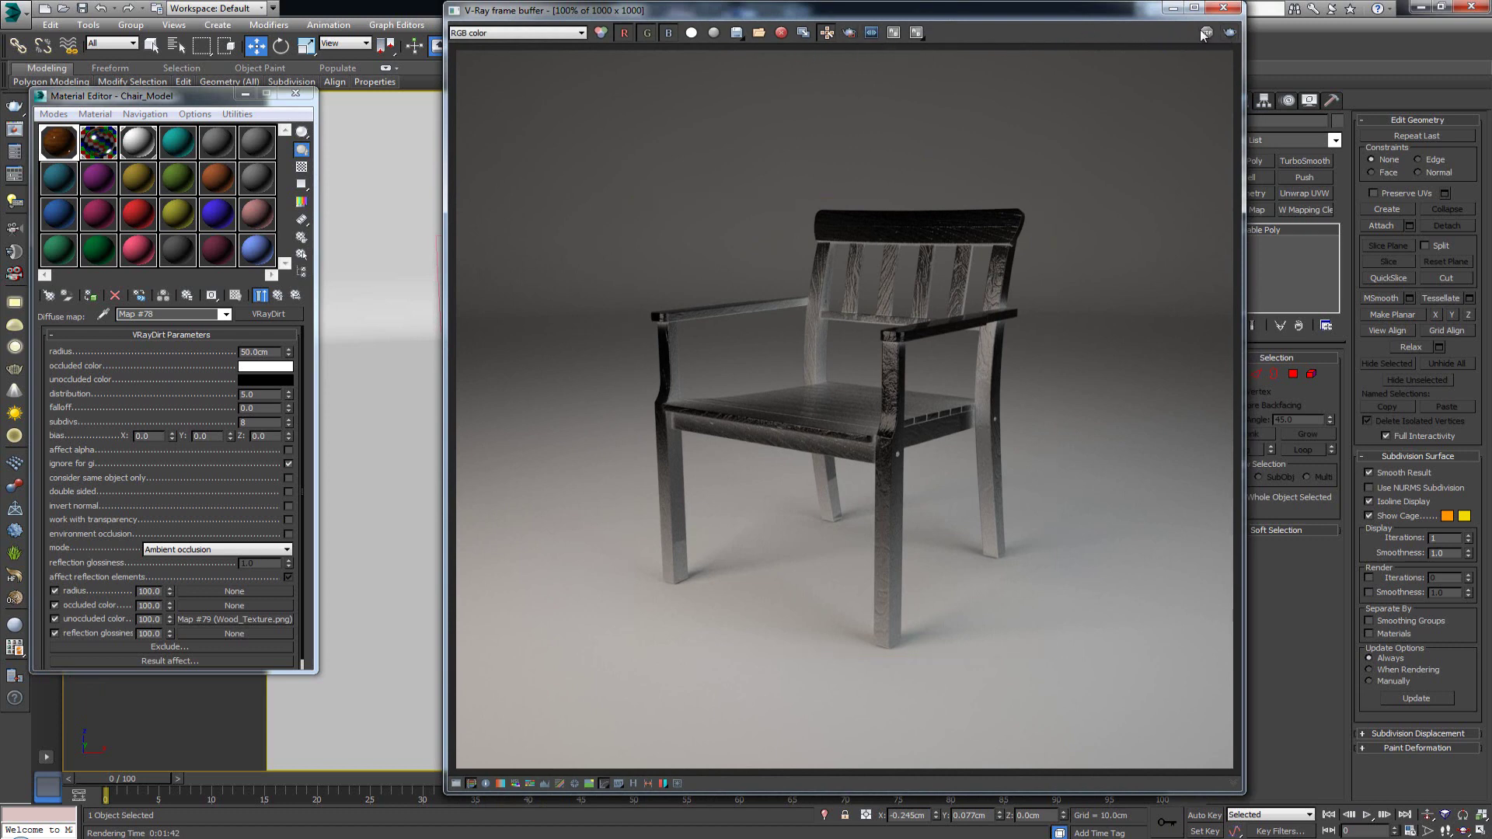
{"action": "left_click", "coordinate": [1236, 32]}
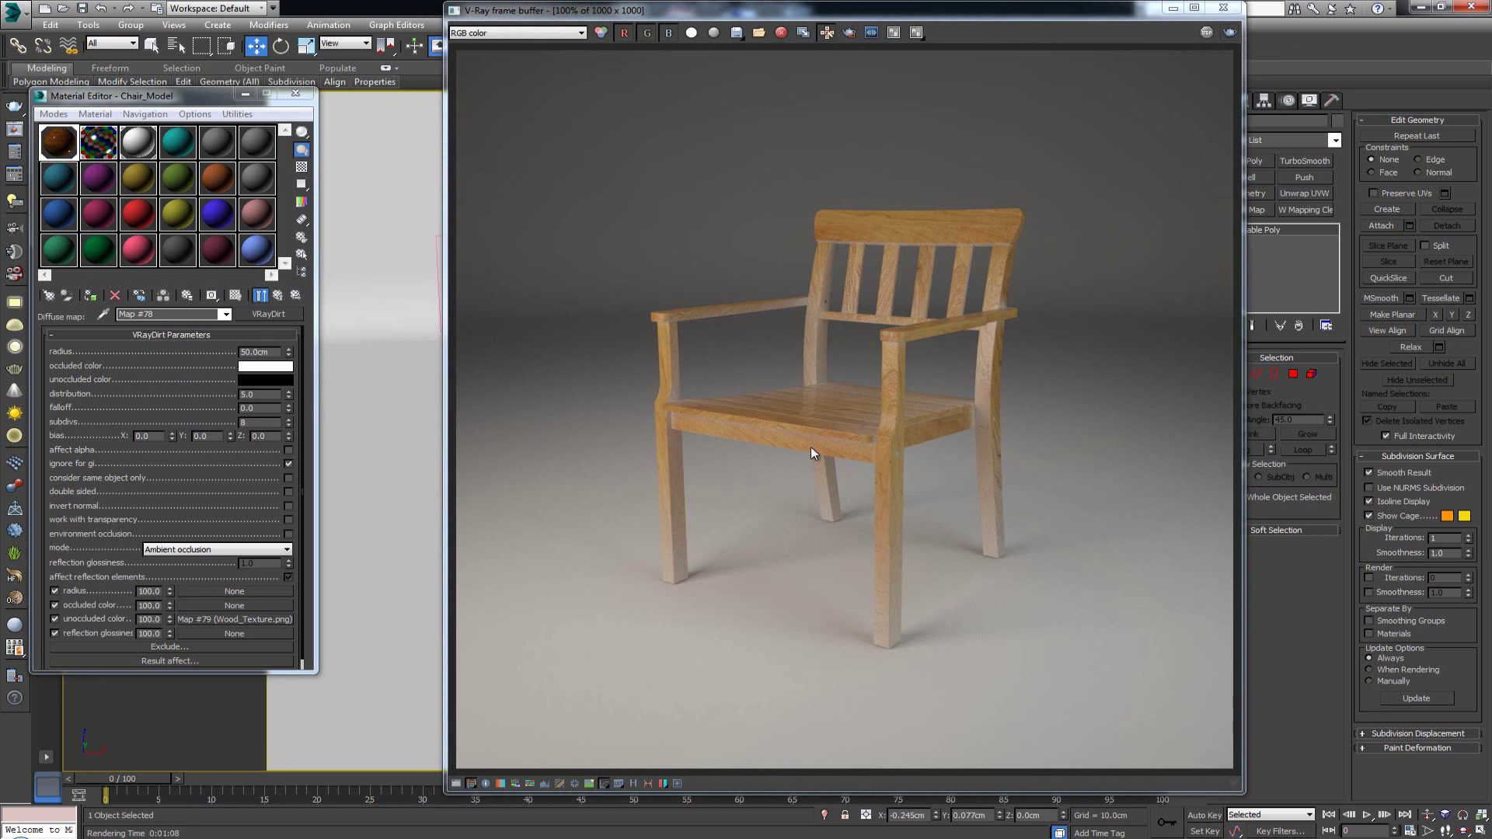
{"action": "scroll", "coordinate": [810, 424], "scroll_direction": "up", "scroll_amount": 1}
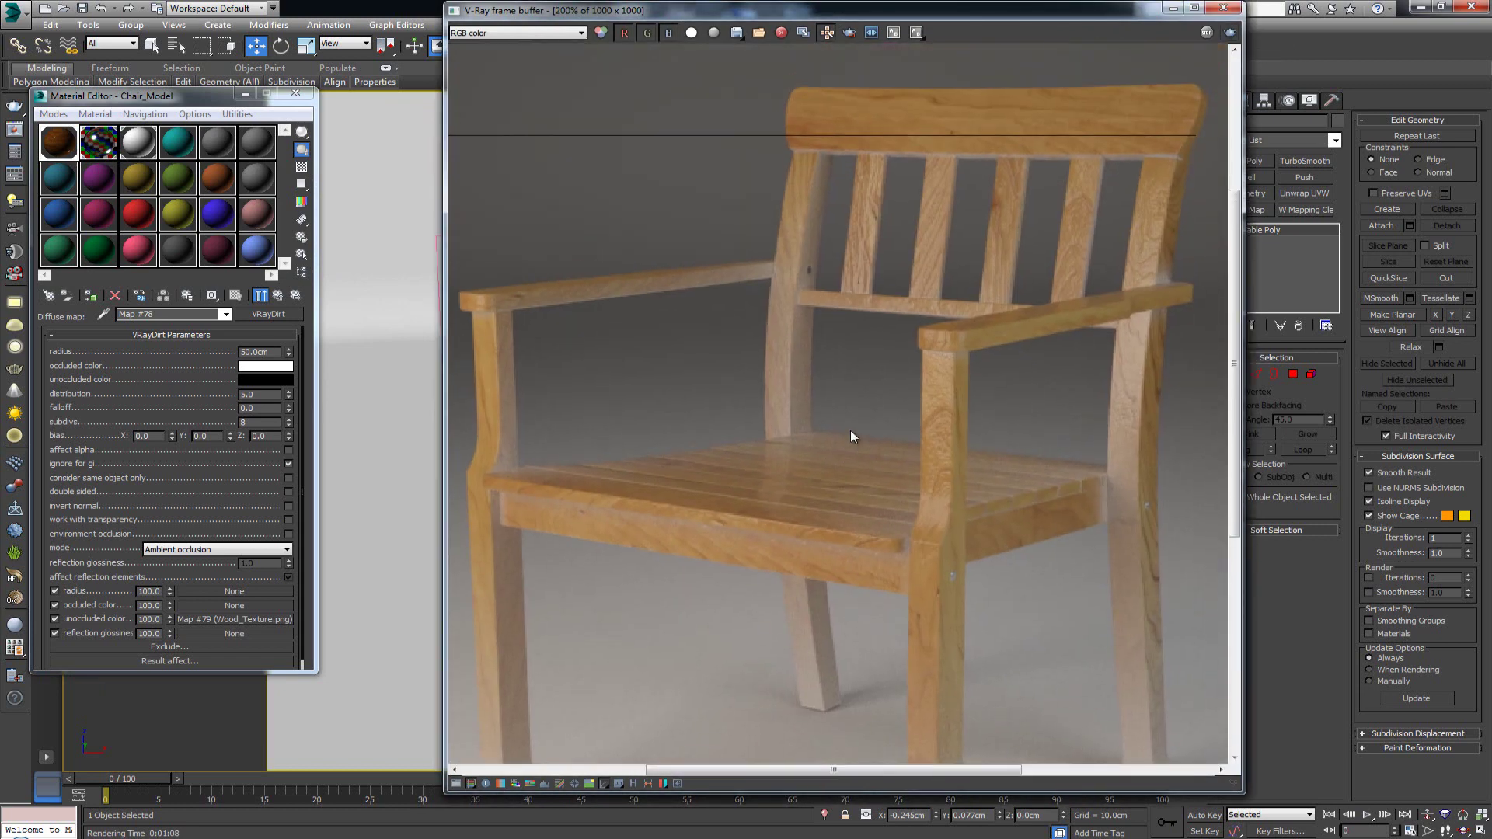
{"action": "scroll", "coordinate": [850, 429], "scroll_direction": "down", "scroll_amount": 1}
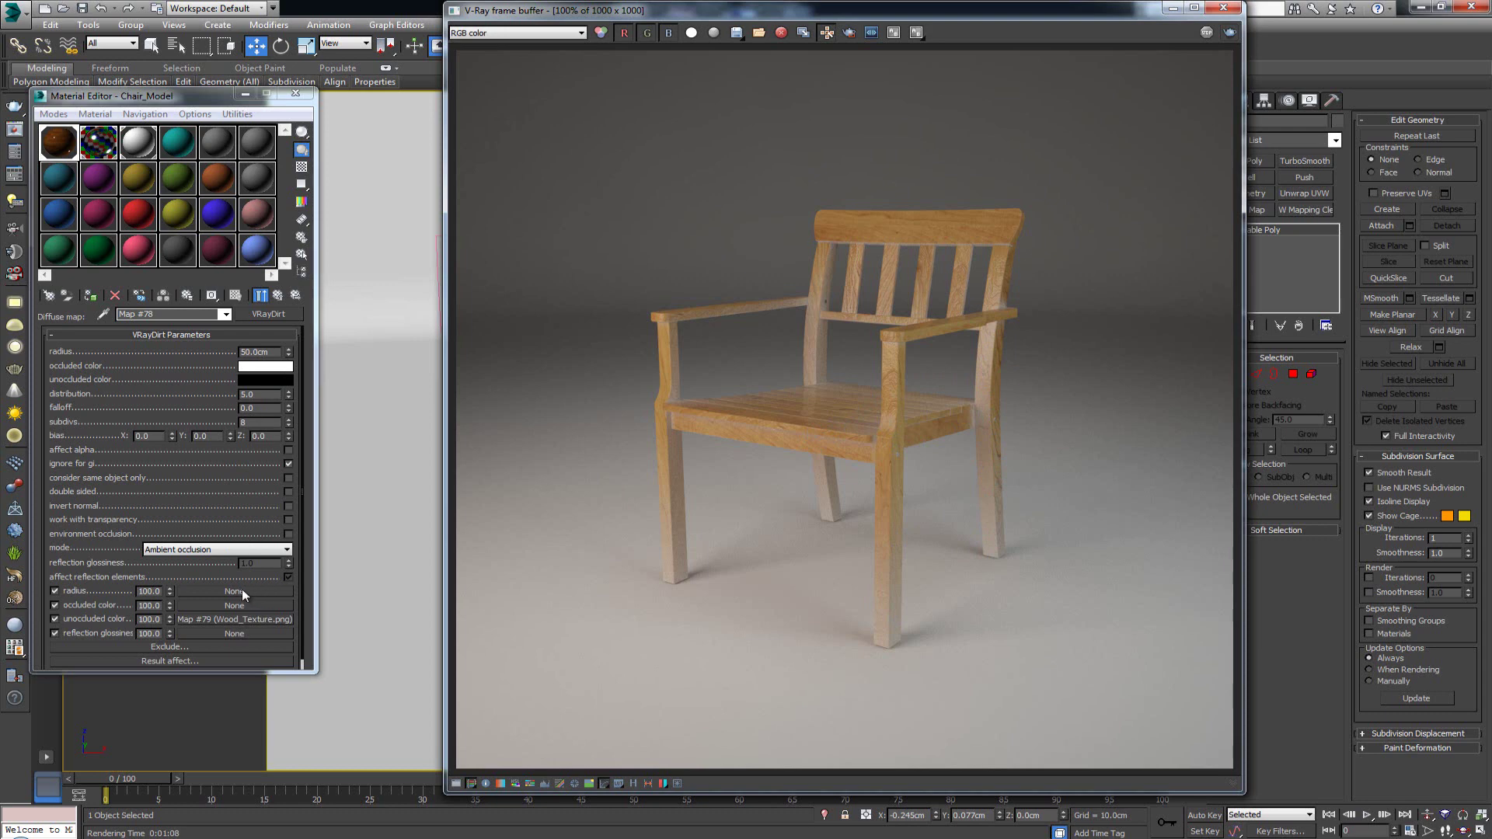
Step: Load the BW Mask image from the Textures folder into VRayDirt's radius map slot and display it on the chair in the viewport
{"action": "key", "text": "alt+Tab"}
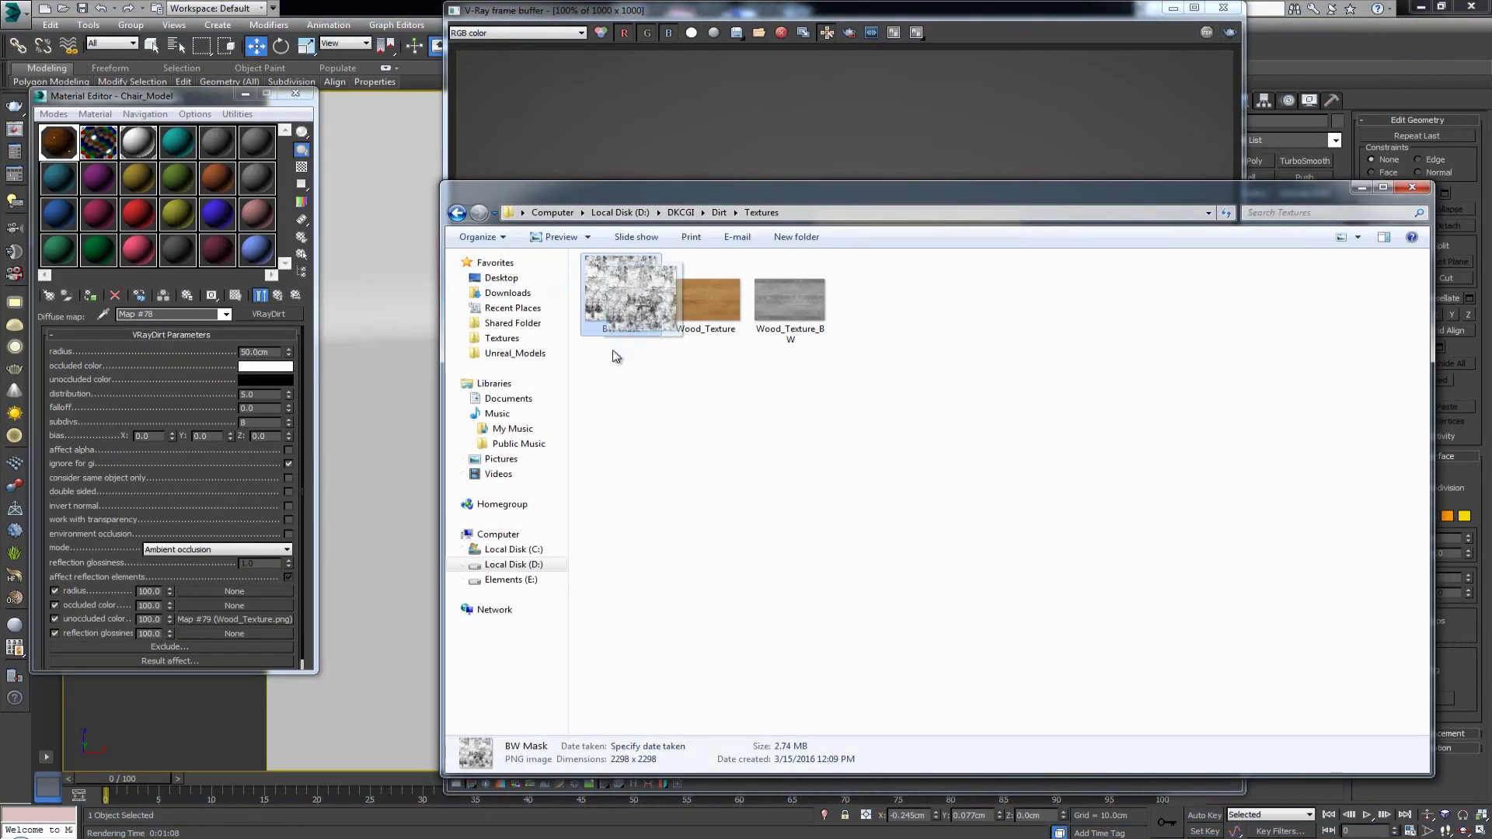
{"action": "left_click_drag", "start_coordinate": [599, 361], "coordinate": [259, 550]}
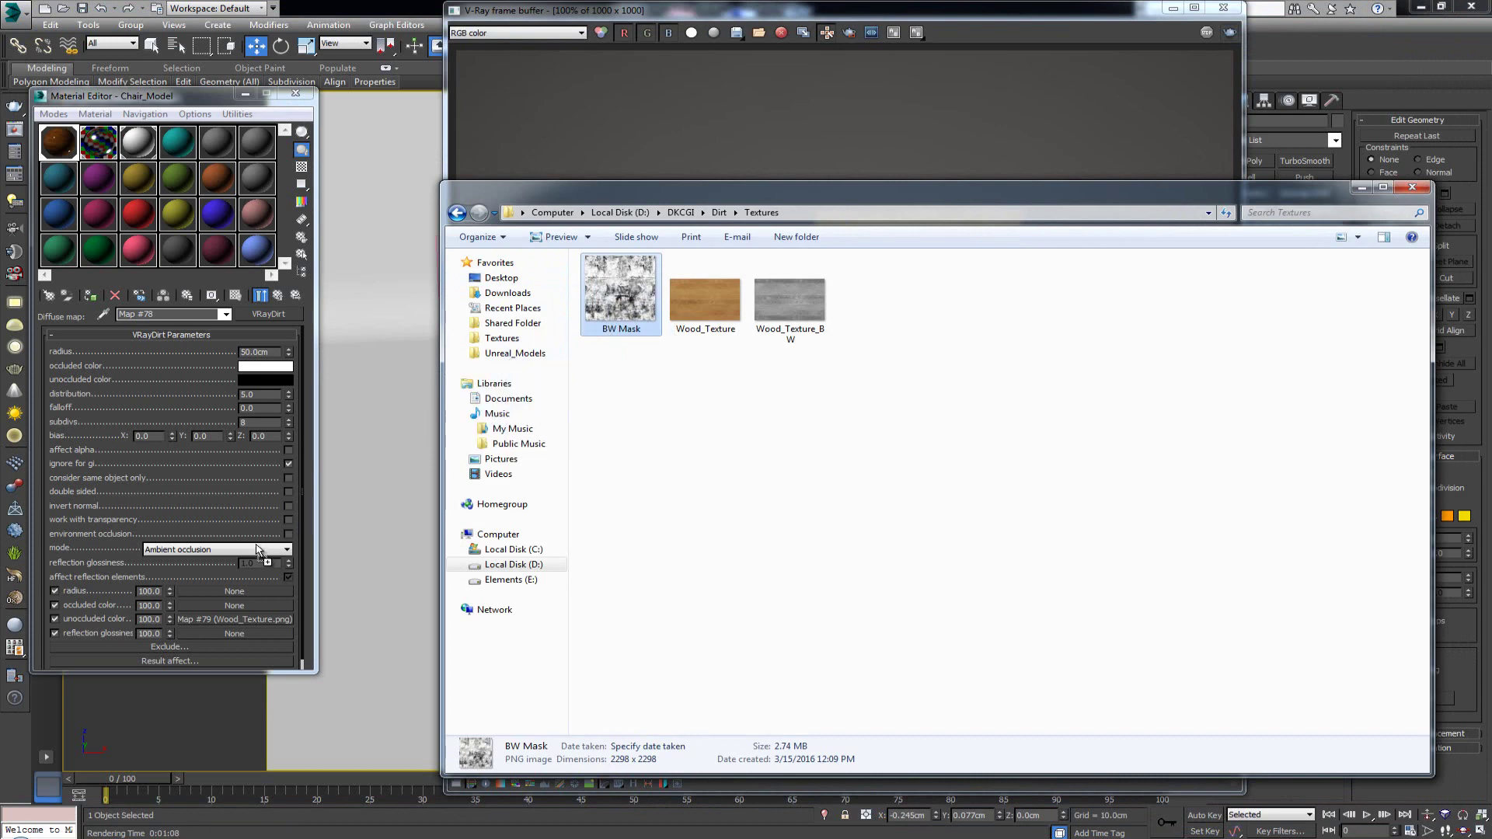
{"action": "left_click", "coordinate": [229, 591]}
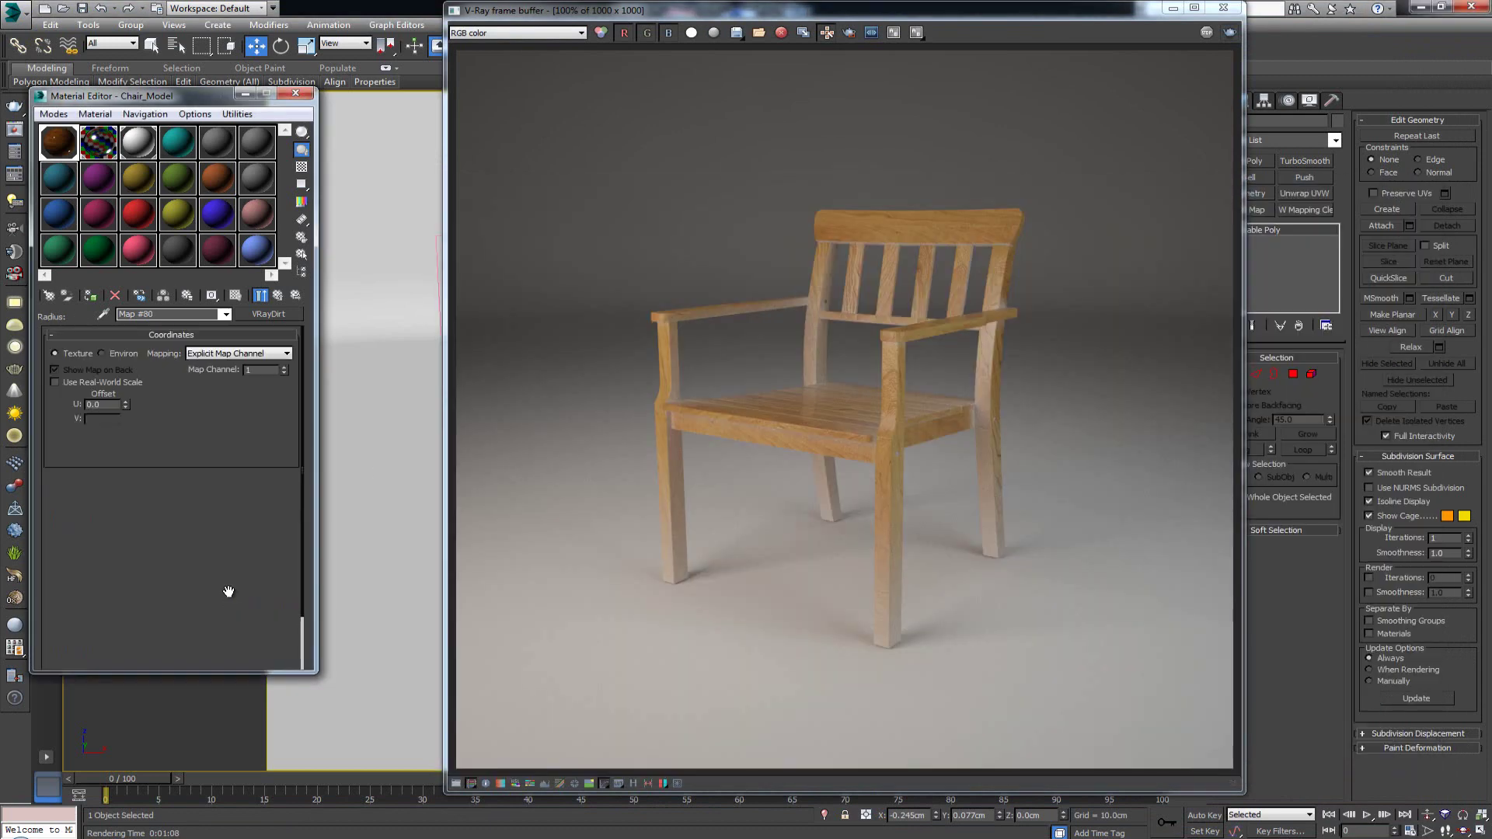
{"action": "left_click", "coordinate": [1224, 8]}
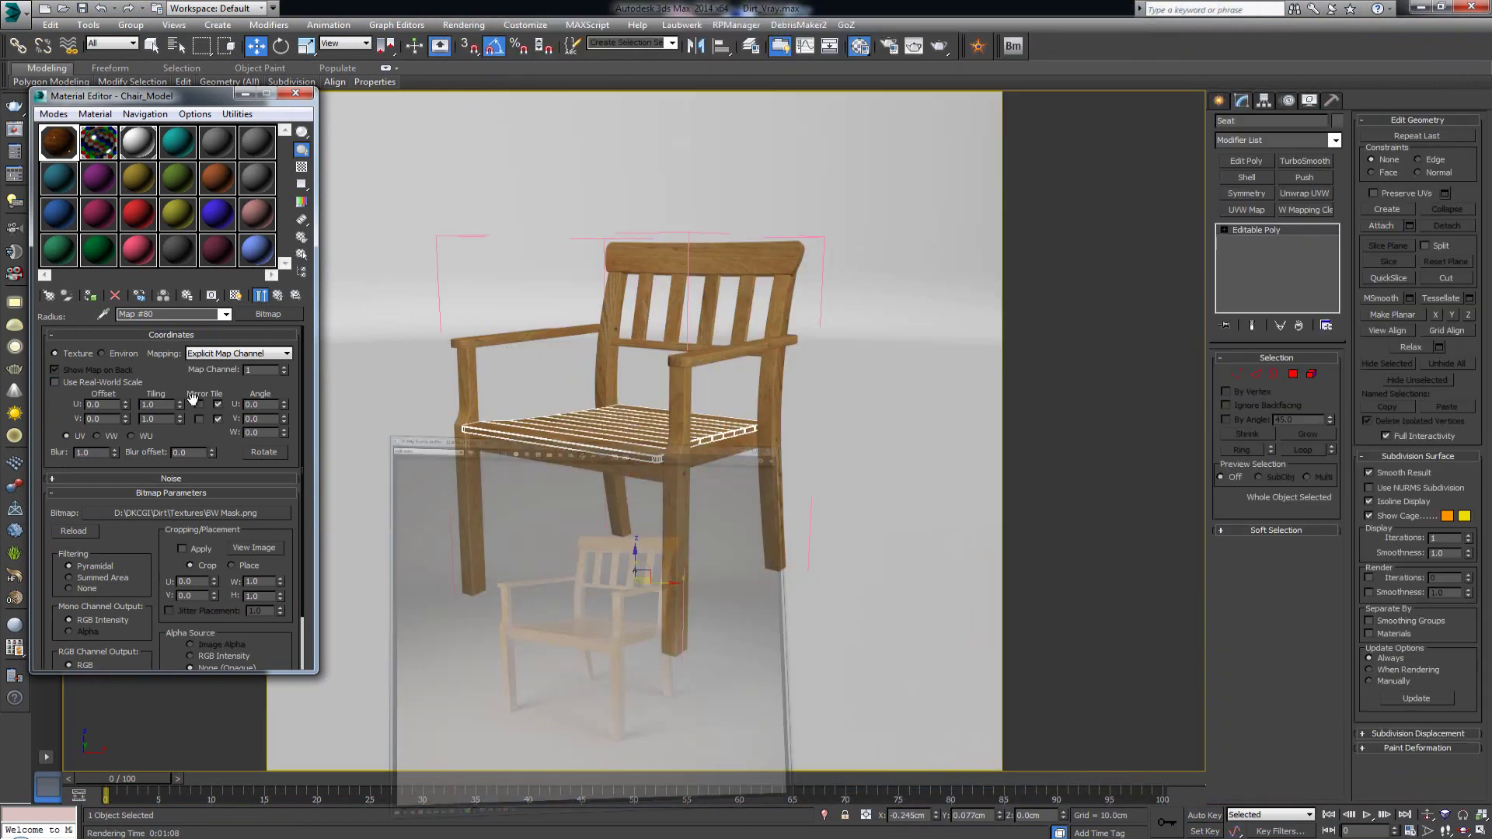
{"action": "left_click", "coordinate": [240, 294]}
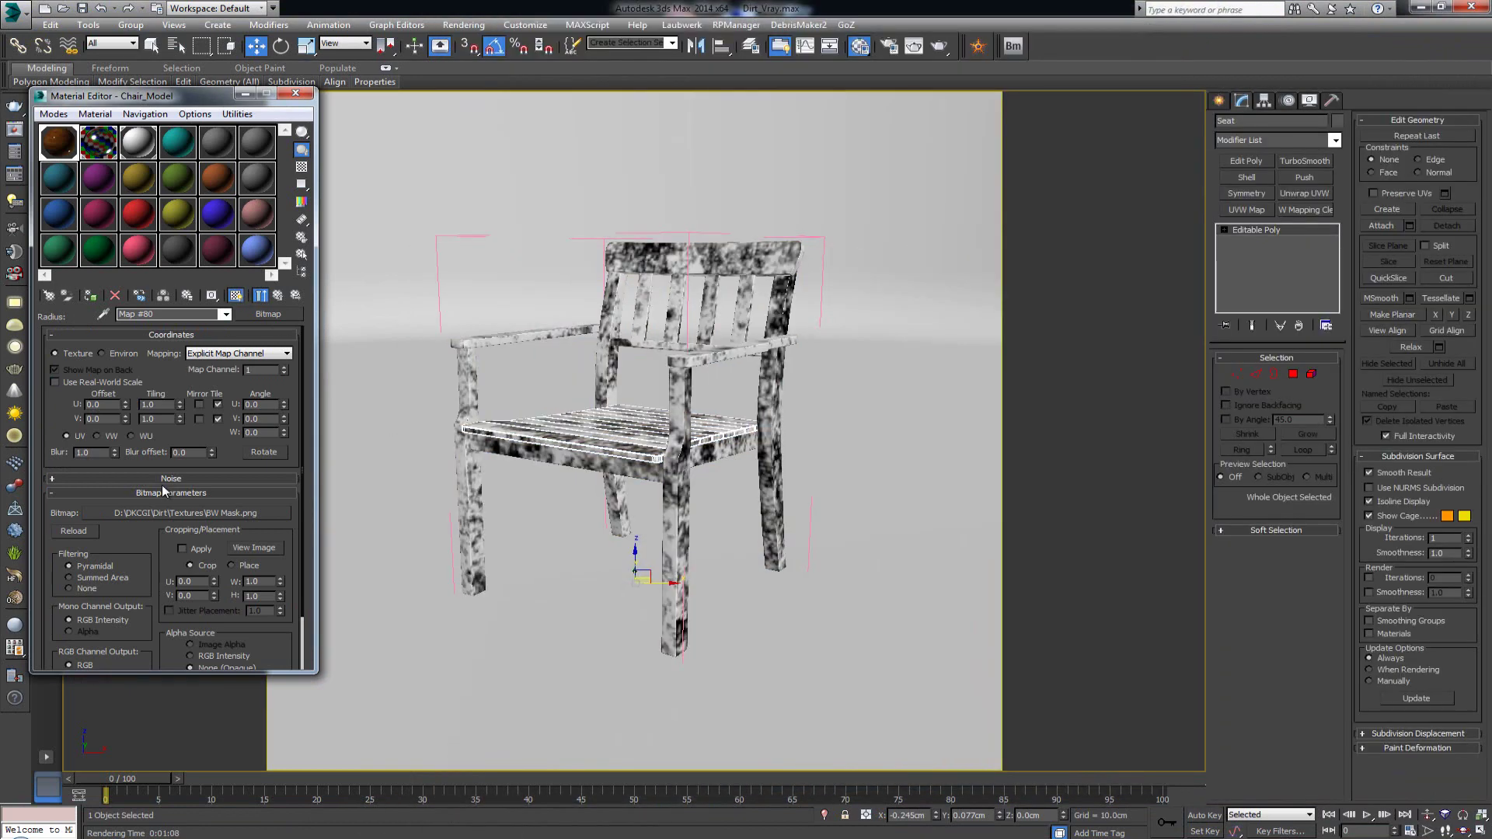
Step: Set the BW Mask bitmap's U and V tiling to 3.0 and return to the VRayDirt parameters
{"action": "double_click", "coordinate": [165, 406]}
{"action": "type", "text": "3"}
{"action": "key", "text": "Tab"}
{"action": "type", "text": "3"}
{"action": "key", "text": "Return"}
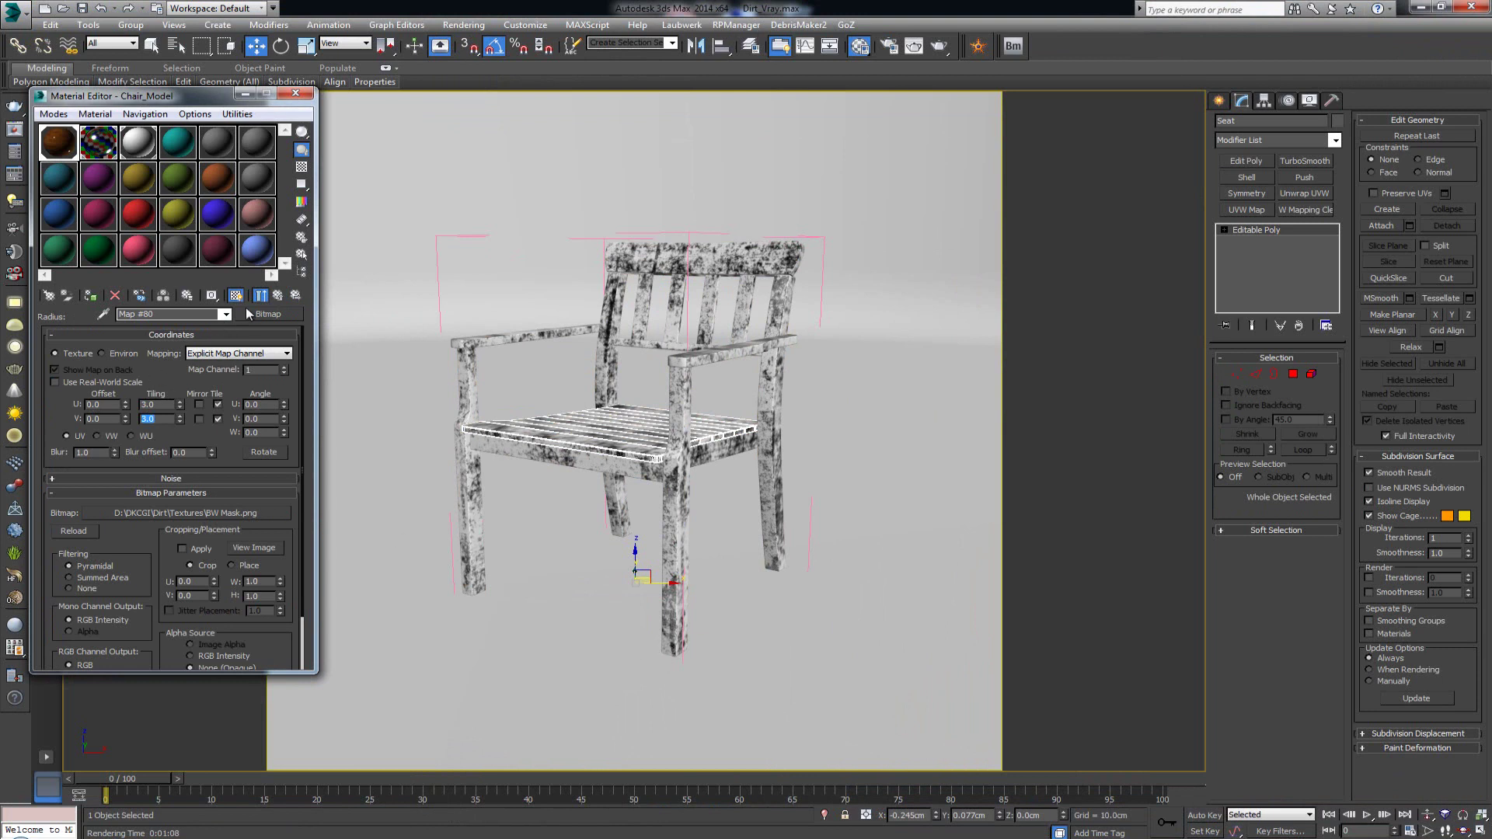
{"action": "left_click", "coordinate": [278, 295]}
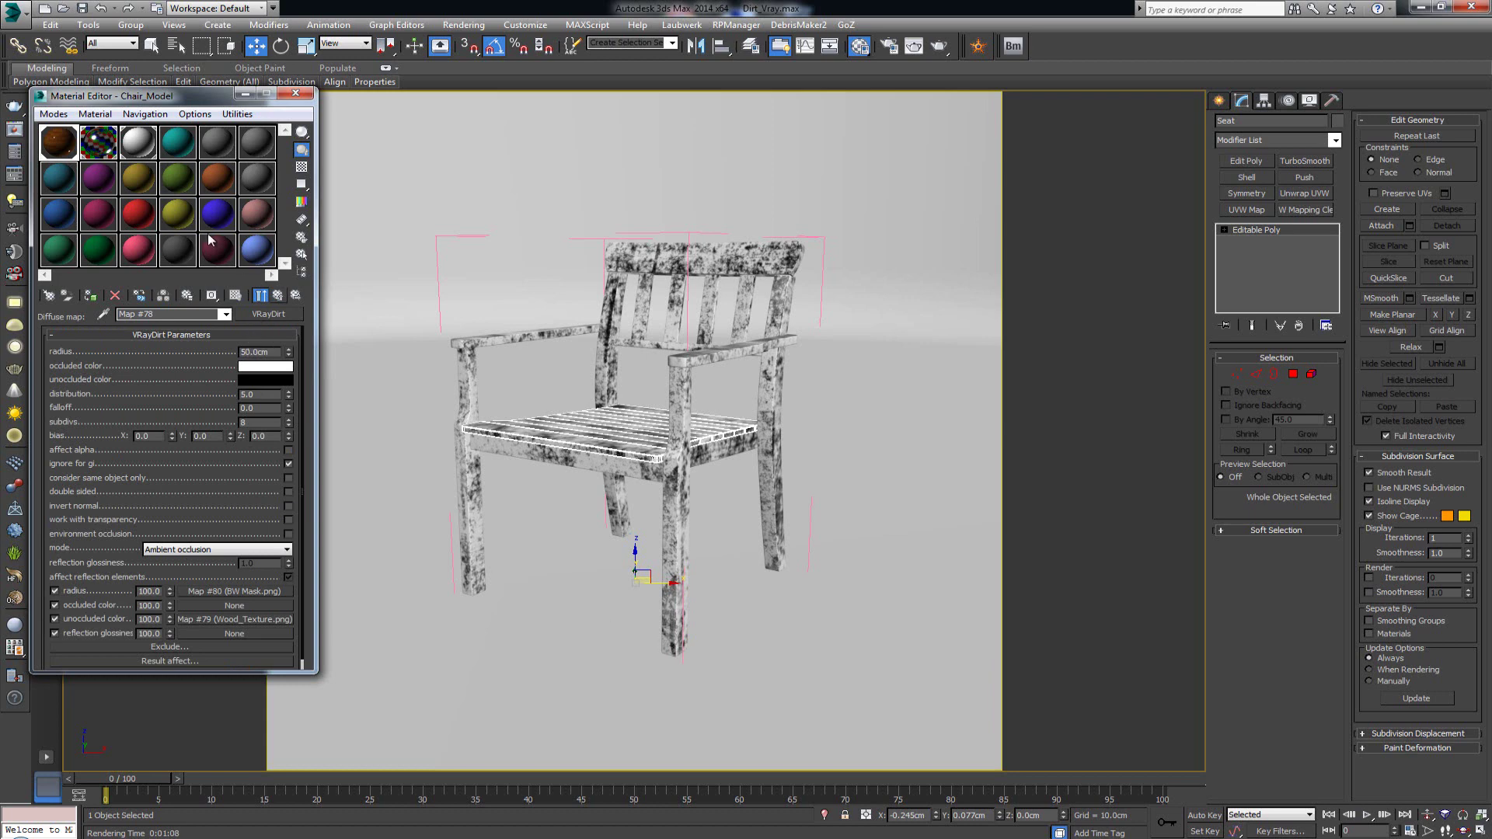
Step: Re-render the chair region with the masked dirt radius and examine the legs, seat and backrest up close
{"action": "left_click", "coordinate": [14, 129]}
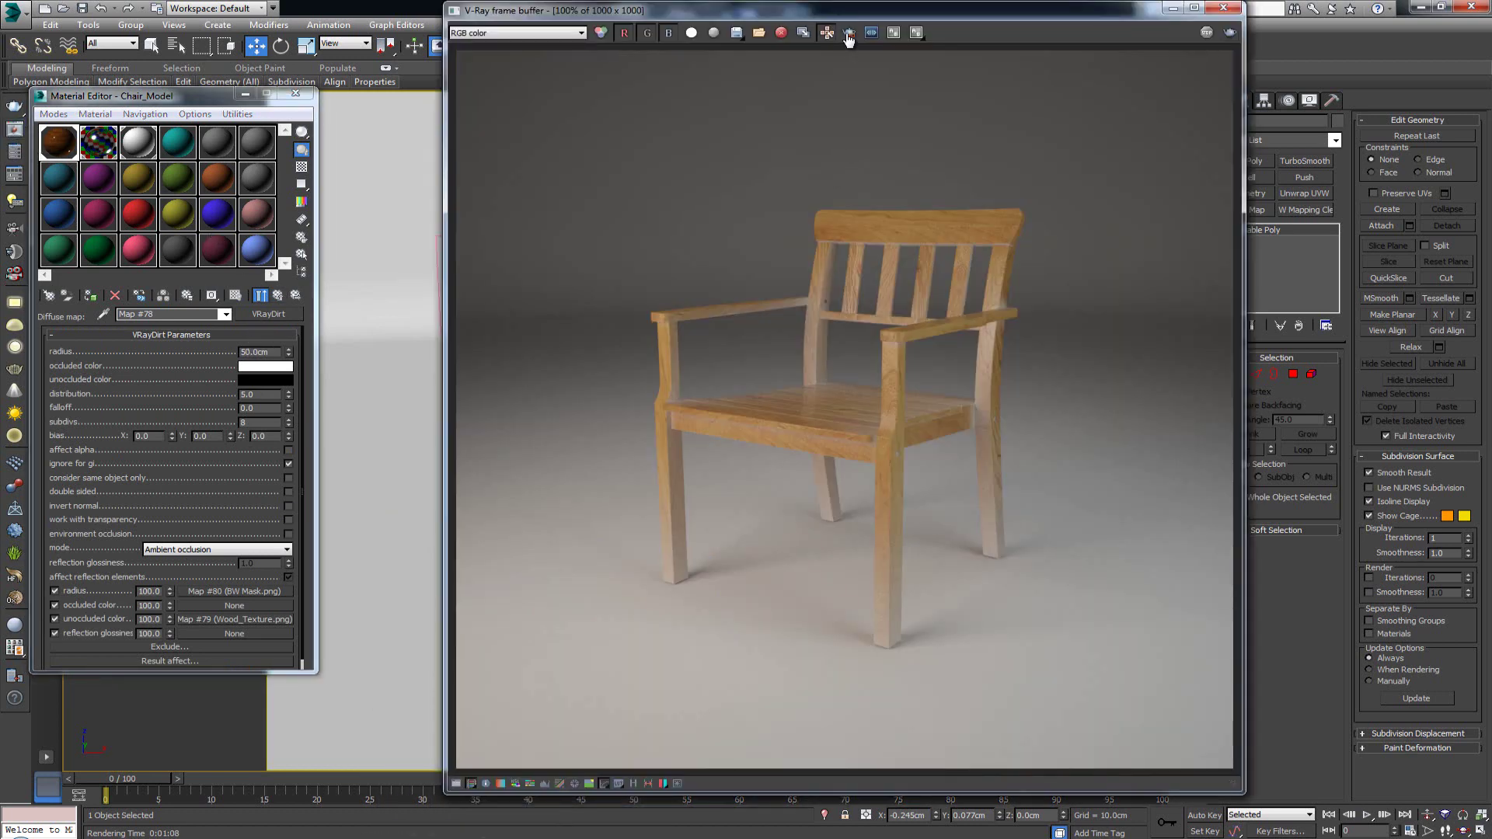
{"action": "left_click", "coordinate": [849, 35]}
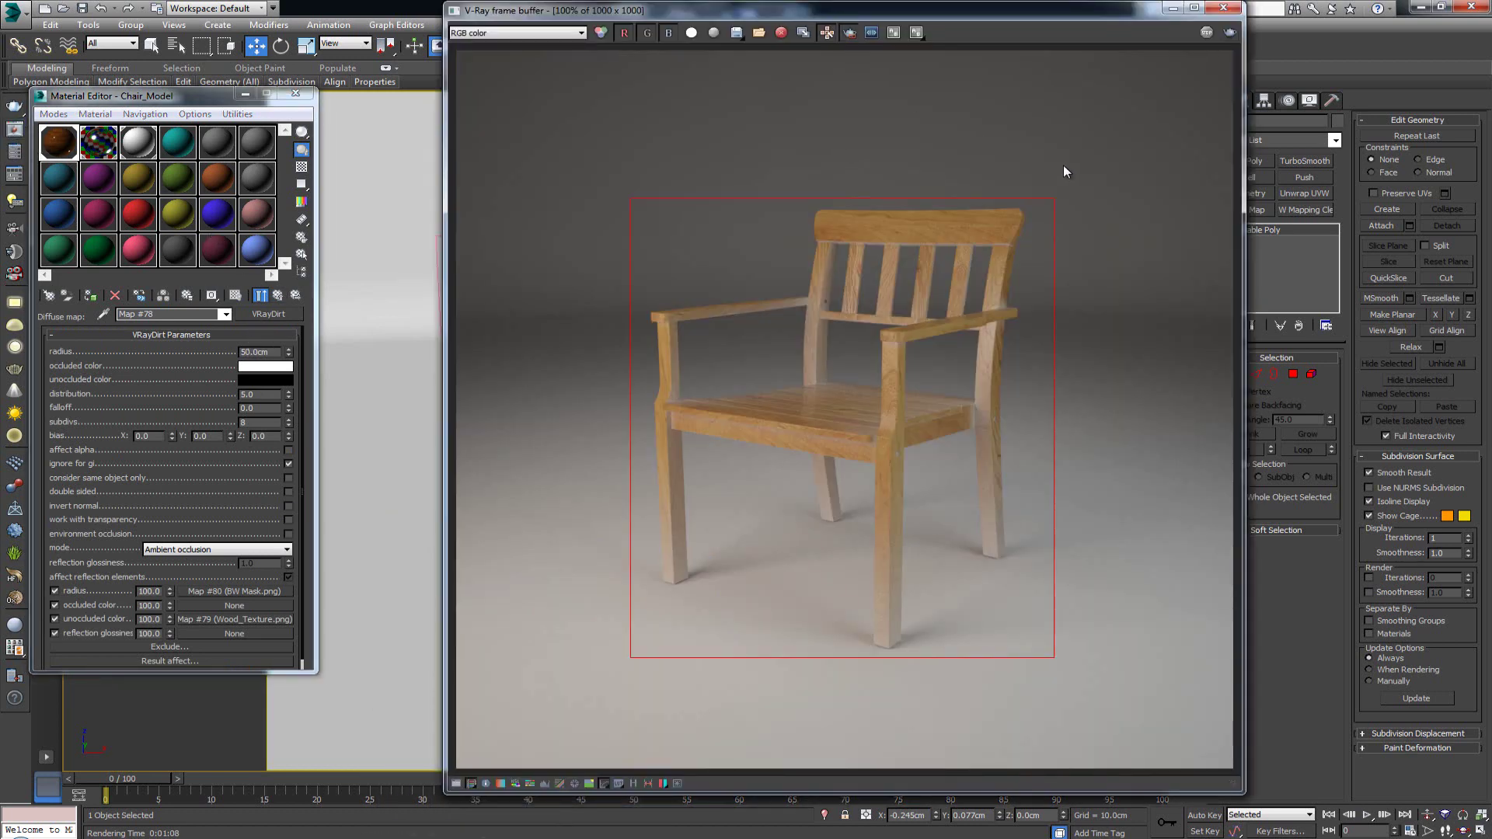
{"action": "left_click", "coordinate": [1233, 37]}
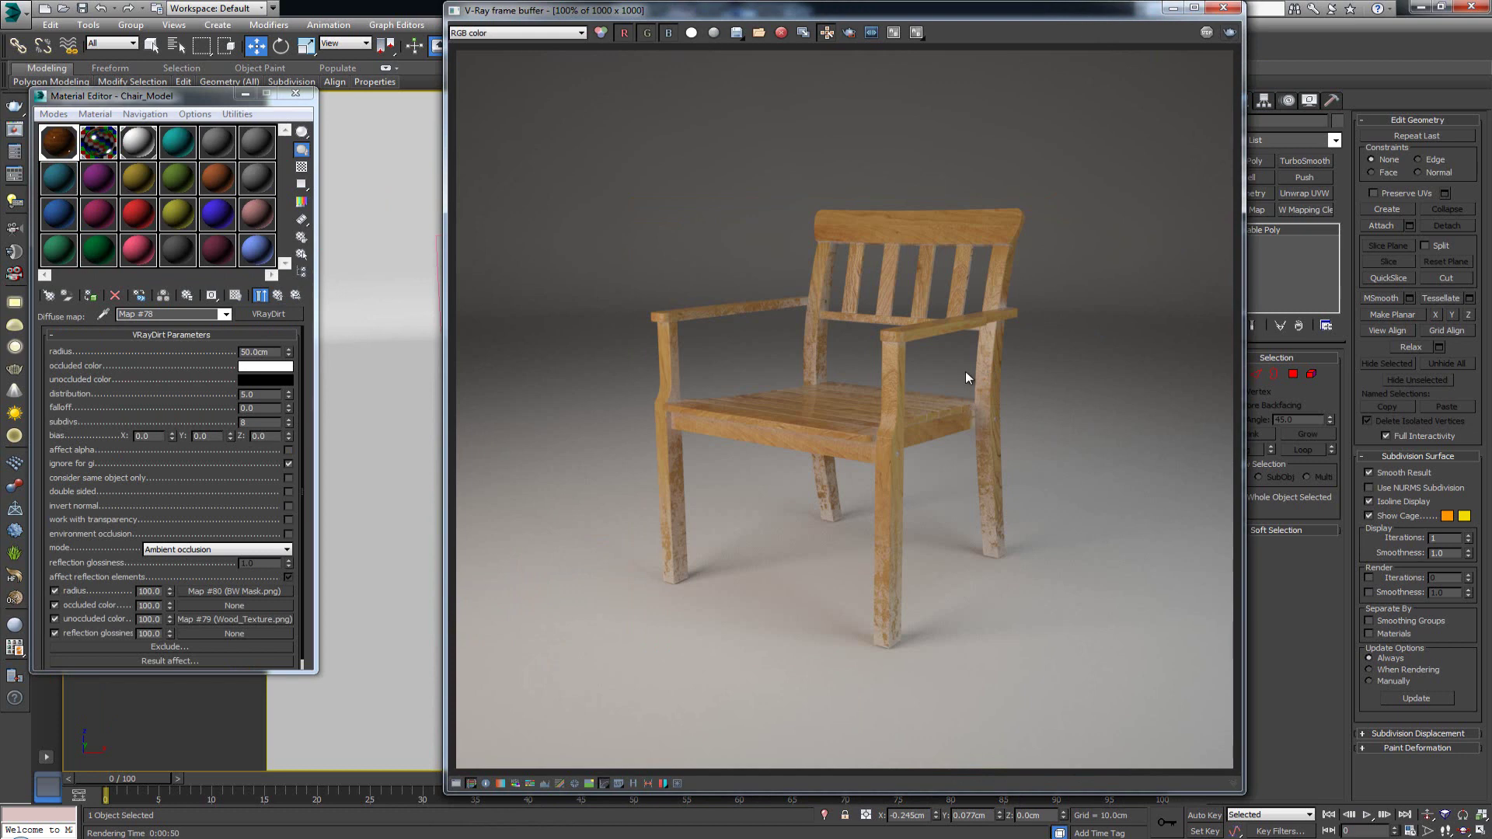
{"action": "scroll", "coordinate": [966, 366], "scroll_direction": "up", "scroll_amount": 2}
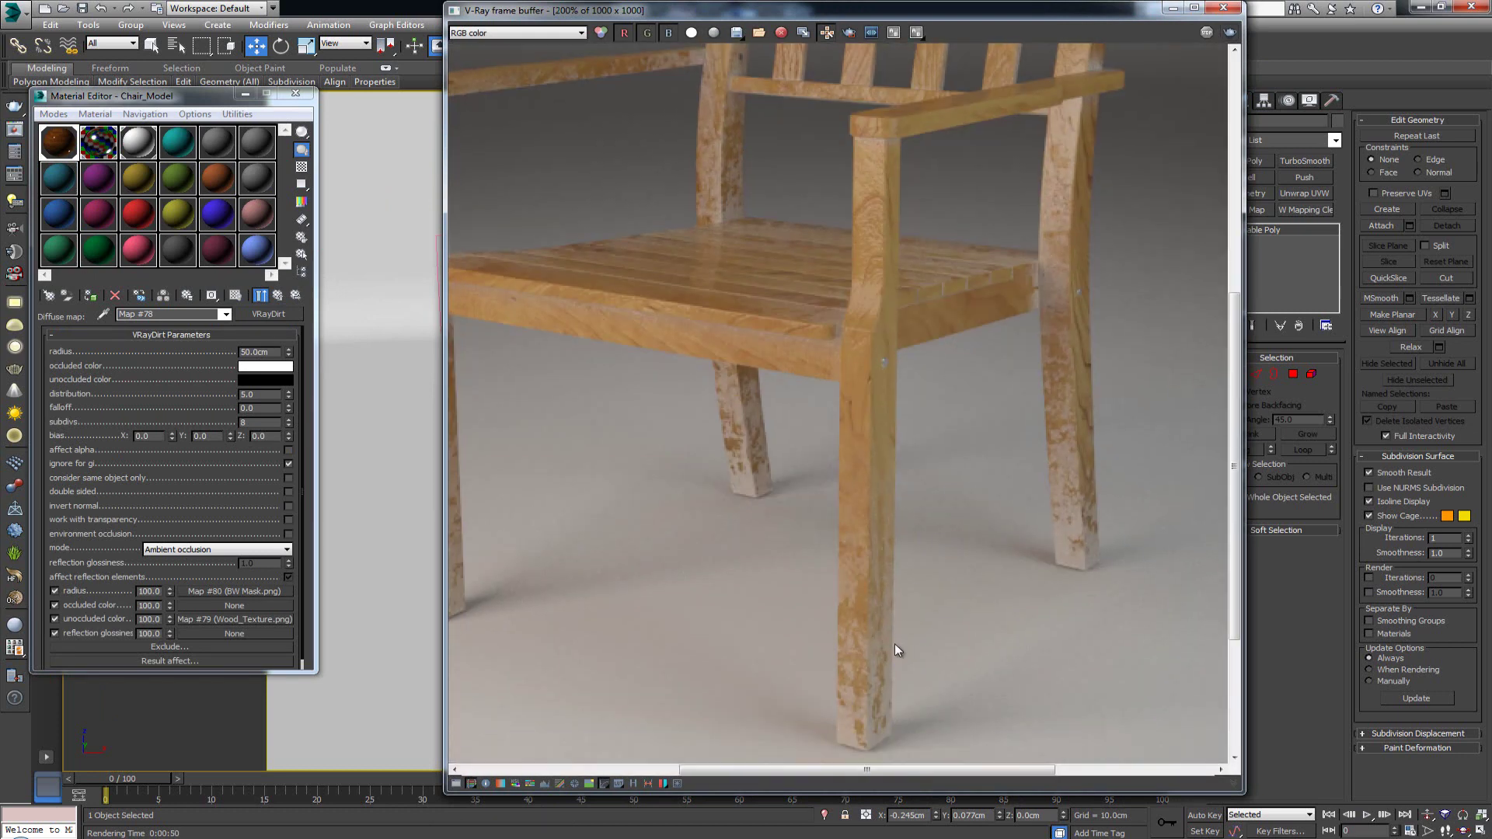
{"action": "mouse_move", "coordinate": [740, 349]}
{"action": "middle_mouse_down"}
{"action": "mouse_move", "coordinate": [776, 370]}
{"action": "mouse_move", "coordinate": [747, 328]}
{"action": "middle_mouse_up"}
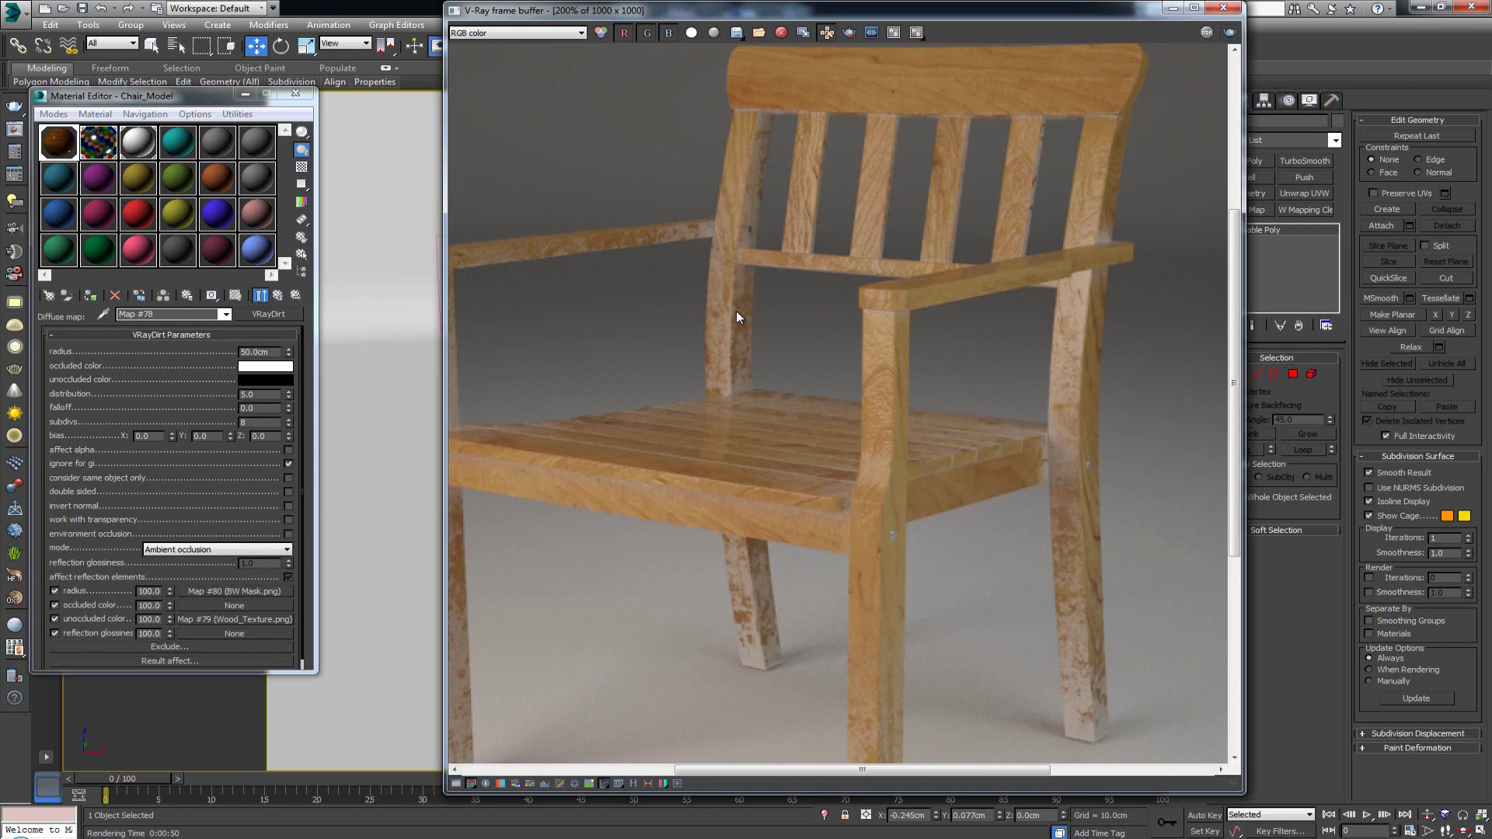
{"action": "scroll", "coordinate": [1014, 213], "scroll_direction": "down", "scroll_amount": 2}
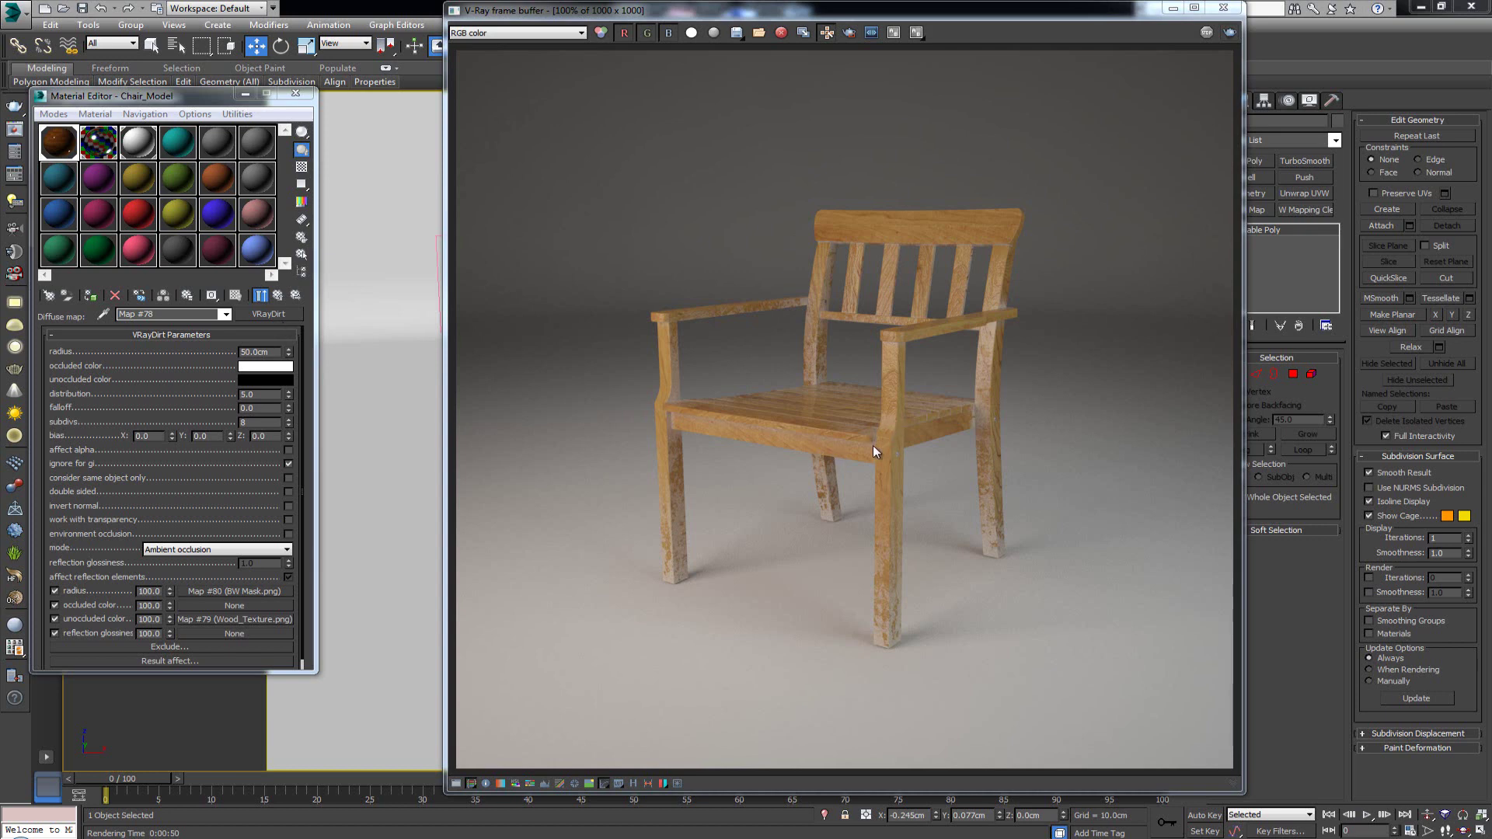
{"action": "scroll", "coordinate": [873, 445], "scroll_direction": "up", "scroll_amount": 2}
{"action": "middle_click_drag", "start_coordinate": [816, 406], "coordinate": [775, 417]}
{"action": "scroll", "coordinate": [775, 417], "scroll_direction": "down", "scroll_amount": 2}
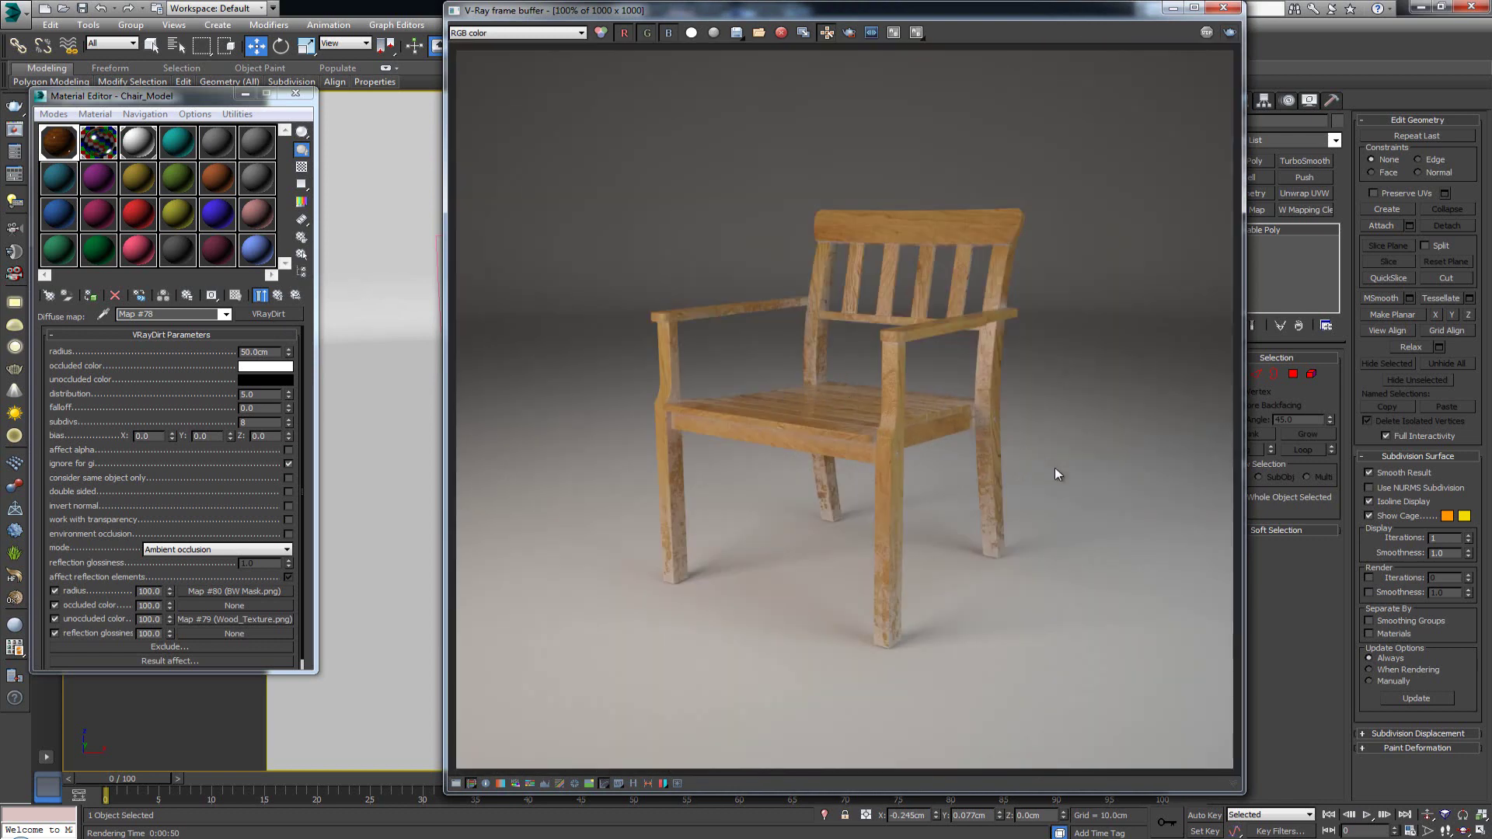
Step: Return to the Chair_Model material's basic parameters and open its reflection glossiness value for editing
{"action": "left_click", "coordinate": [281, 297]}
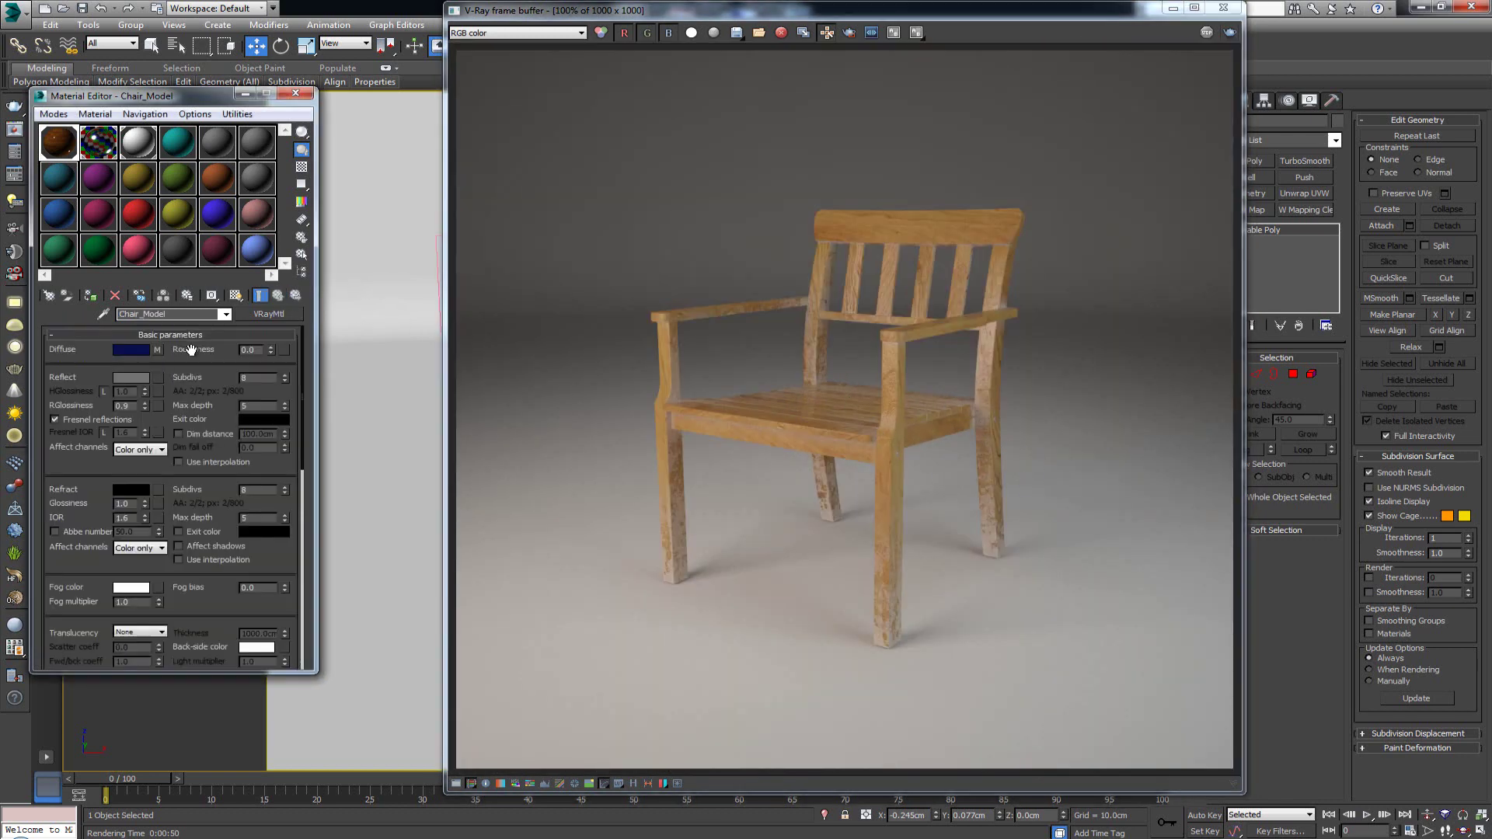
{"action": "double_click", "coordinate": [124, 407]}
{"action": "type", "text": "0.8"}
{"action": "left_click", "coordinate": [790, 415]}
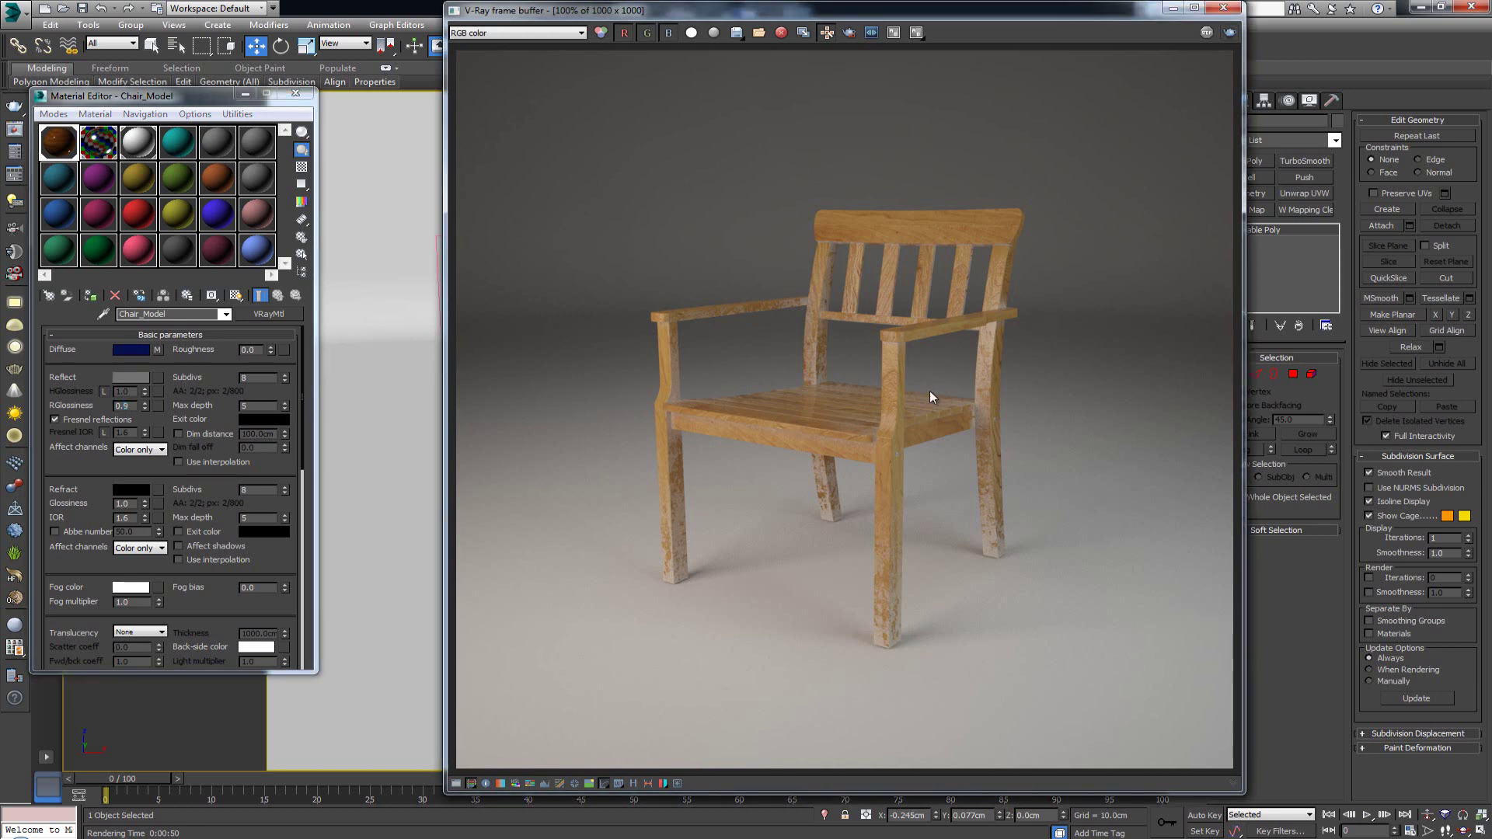